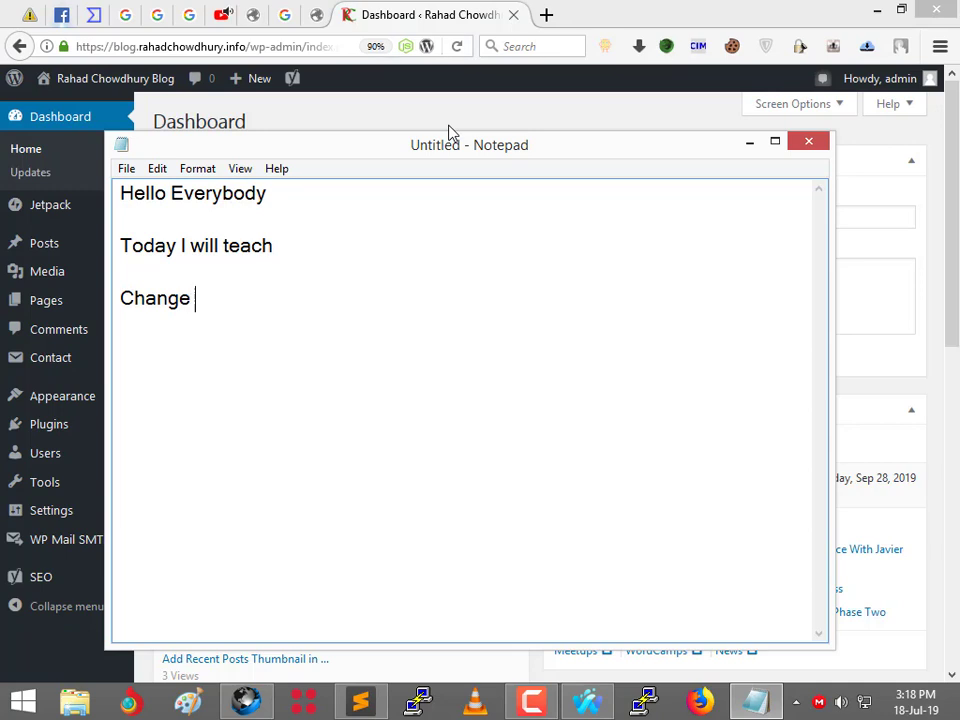
type("min Panel")
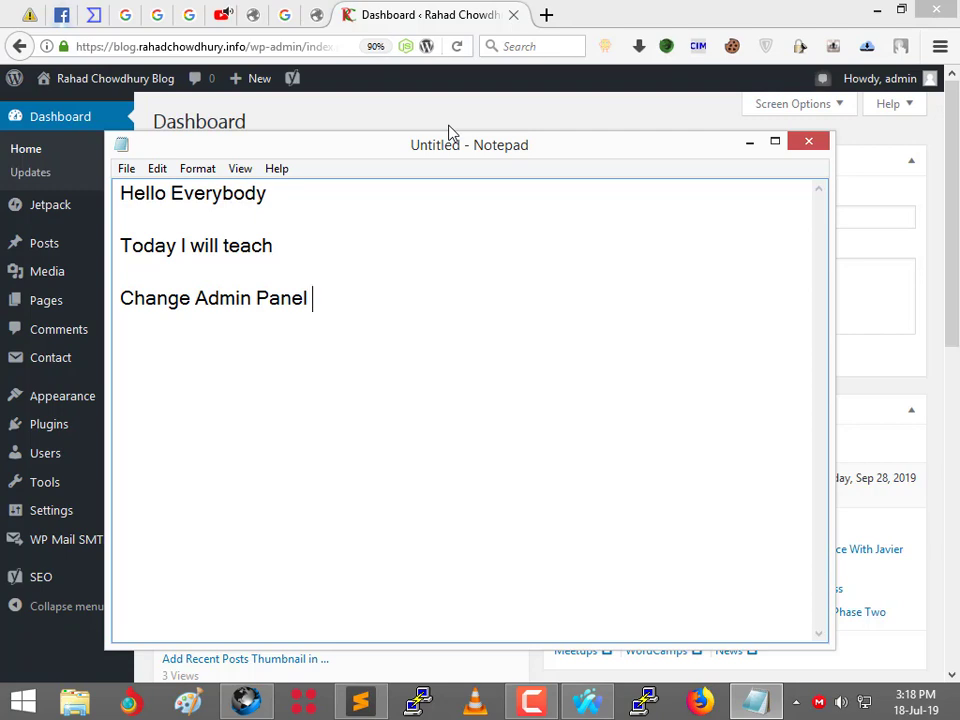
type("url from WordPress")
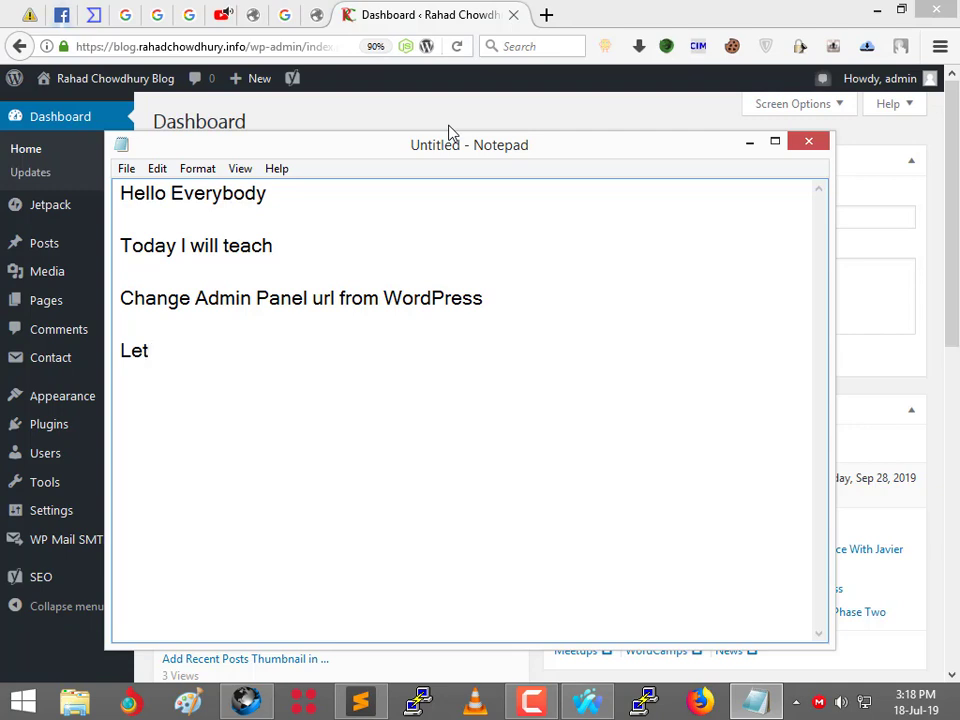
type("watch this v")
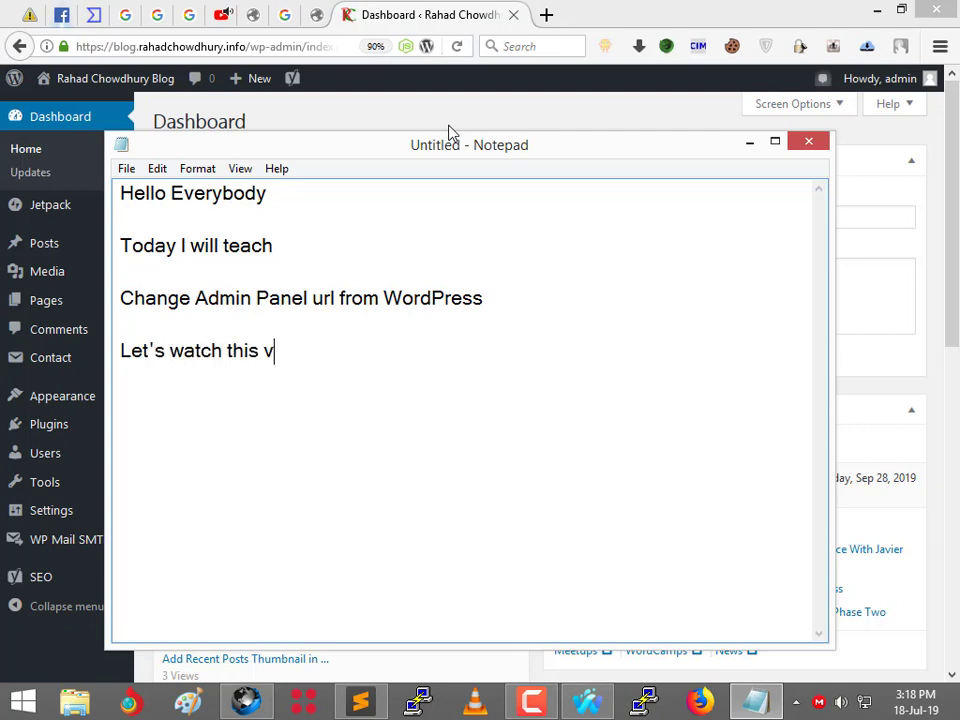
type("ideo step ")
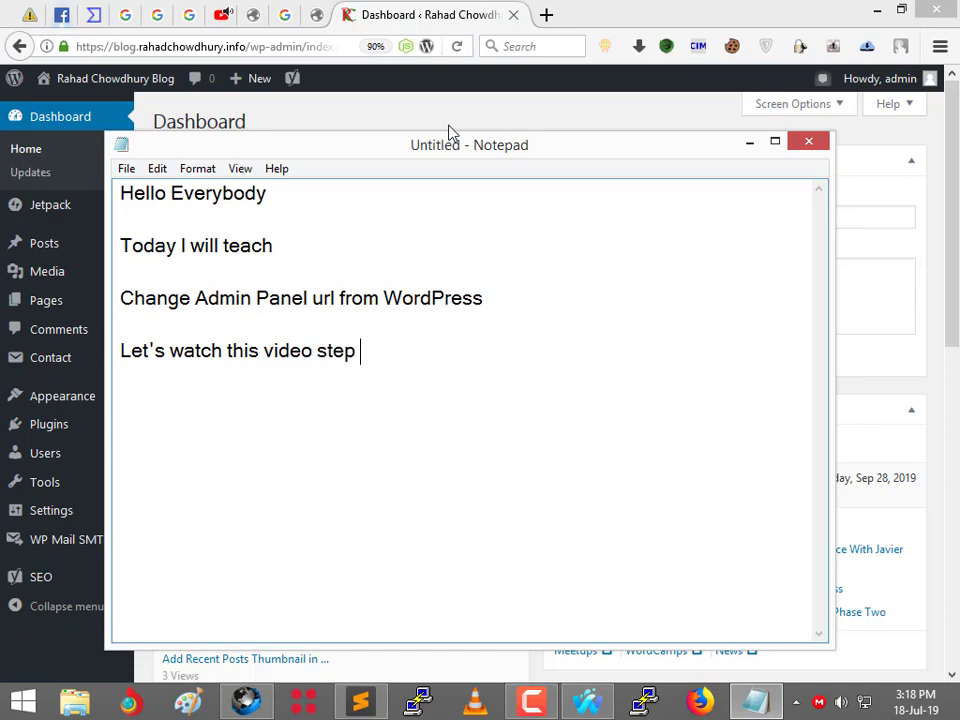
type("by step")
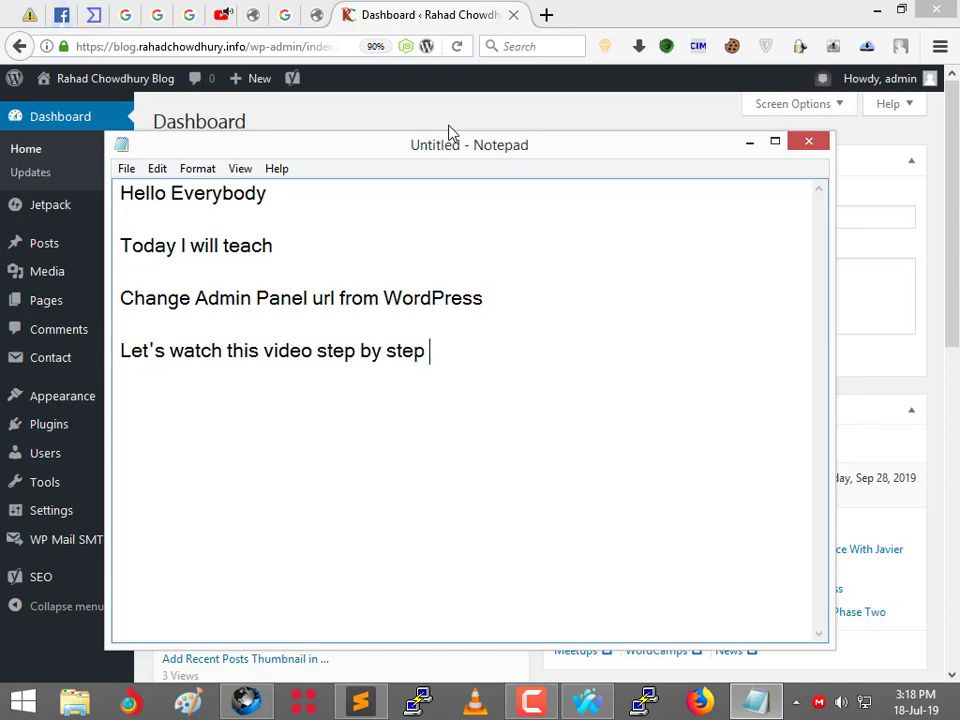
Copy the blog's base address from the WordPress dashboard's URL and load it in a new private browser window.
left_click(852, 141)
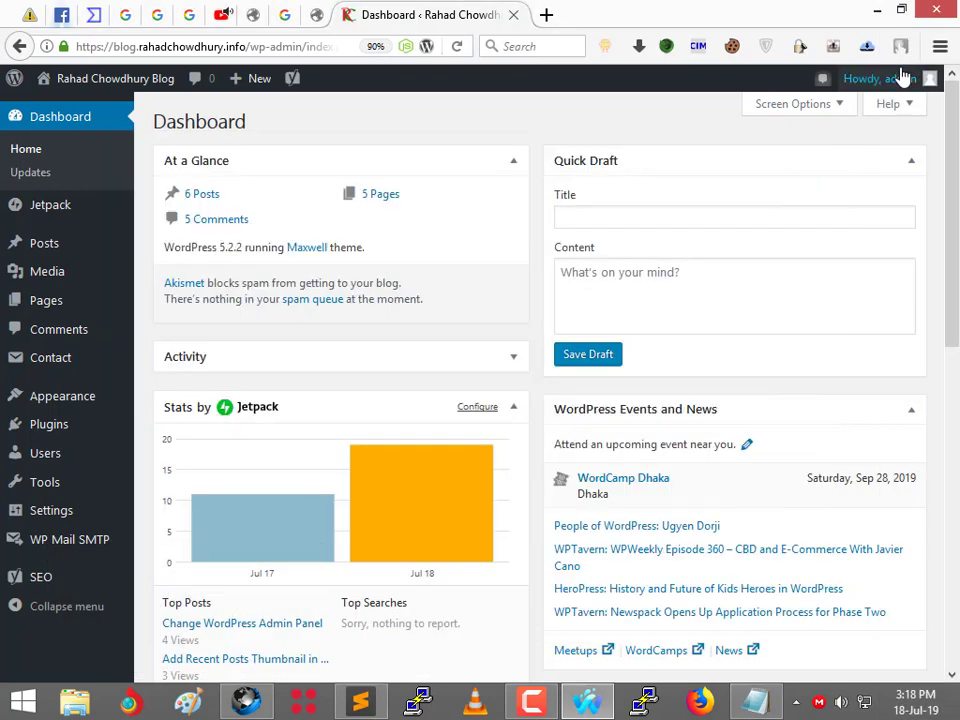
left_click_drag(76, 47, 245, 47)
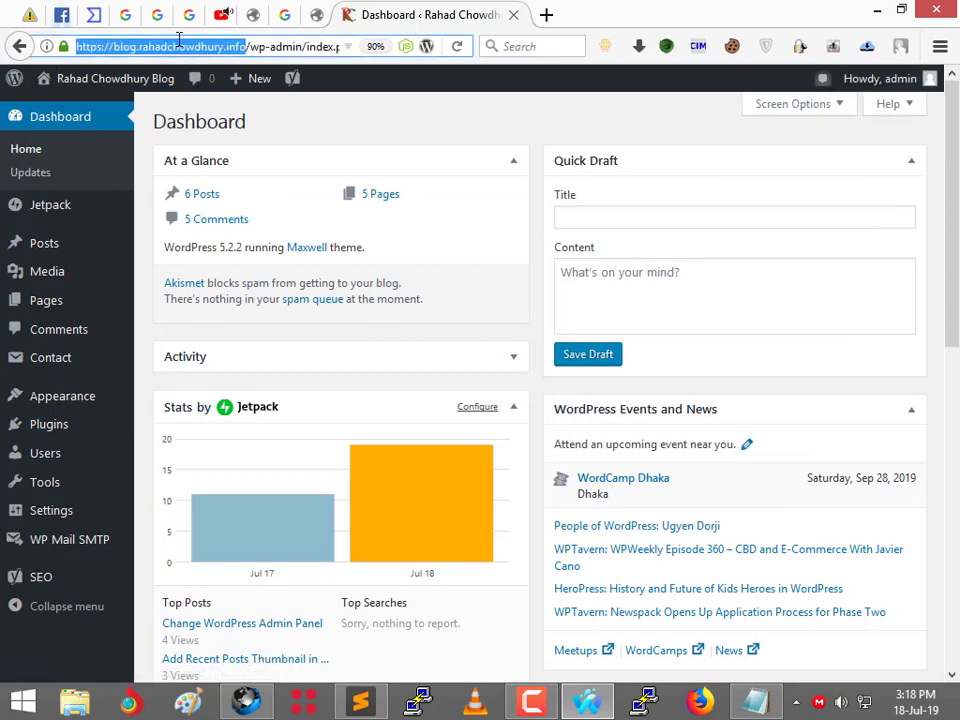
right_click(200, 50)
left_click(250, 112)
left_click(940, 46)
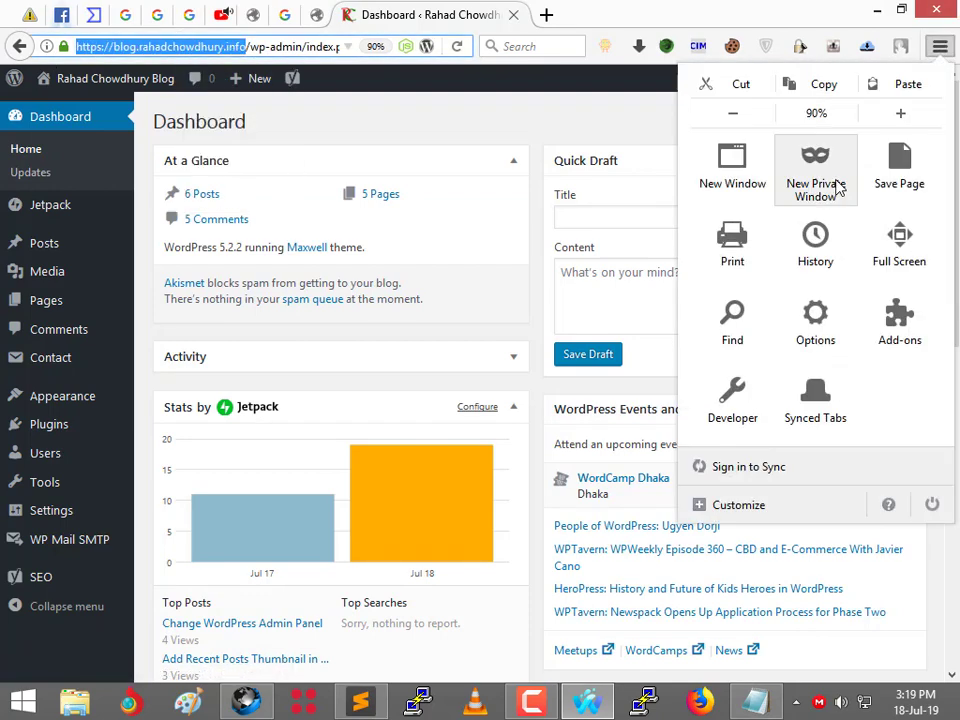
left_click(836, 184)
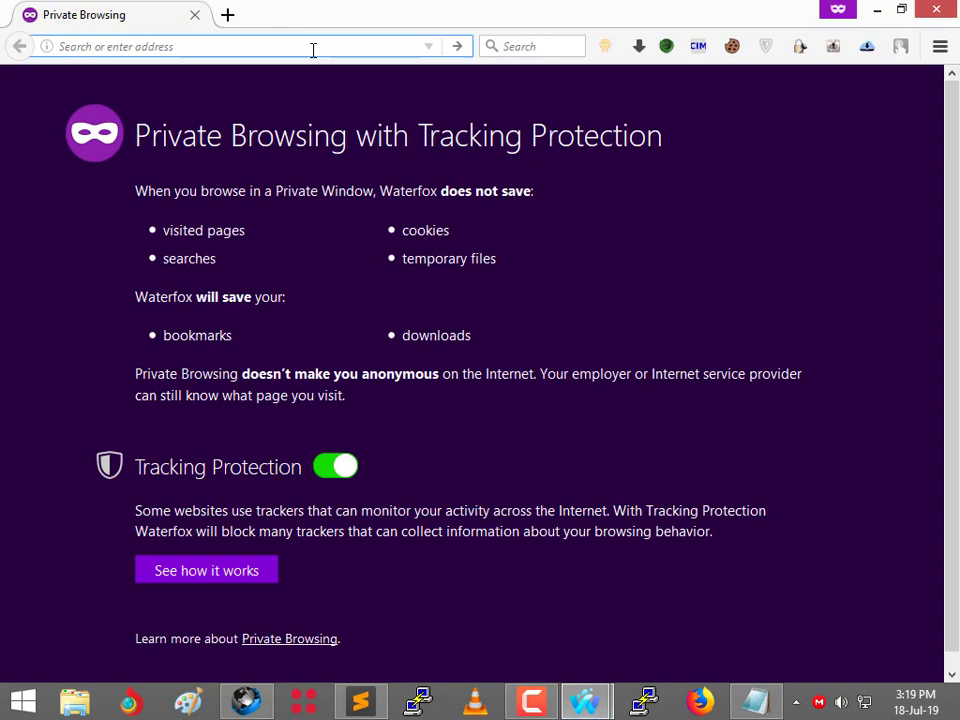
right_click(313, 50)
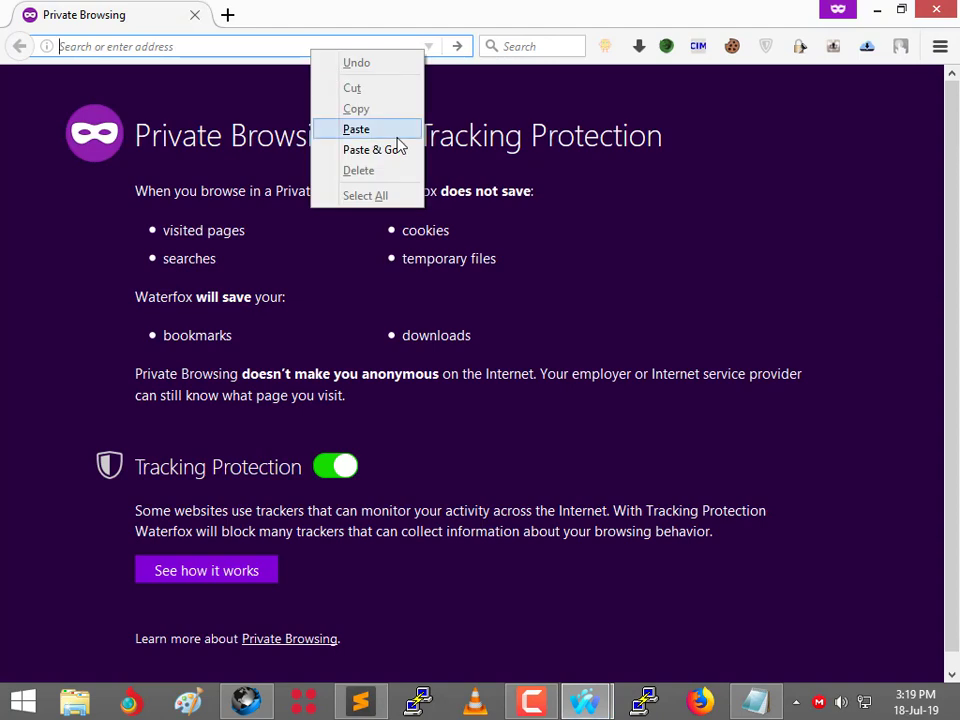
left_click(401, 152)
left_click(379, 47)
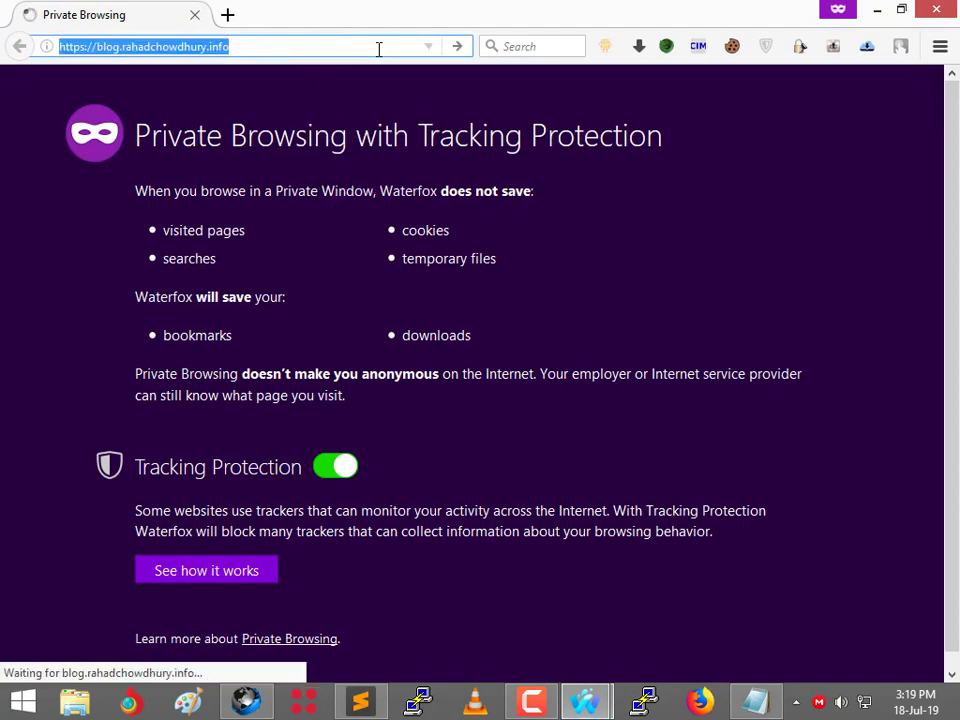
key("End")
type("/wp-admin")
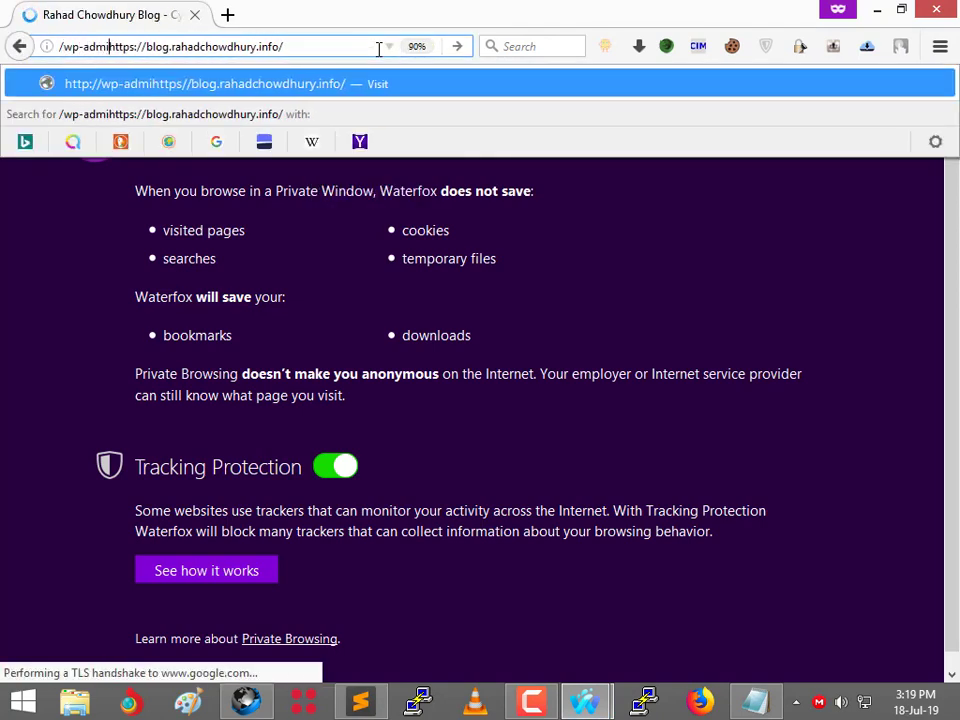
key("ctrl+z")
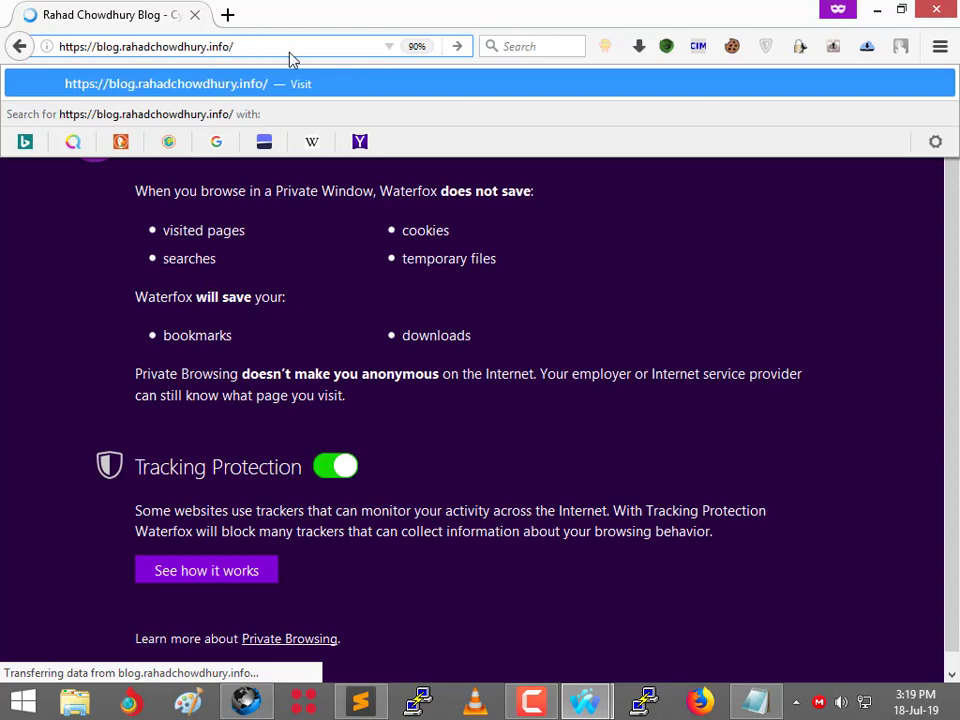
Append wp-admin to the blog's address in the private window and load the WordPress login page.
left_click(289, 47)
type("wp-a")
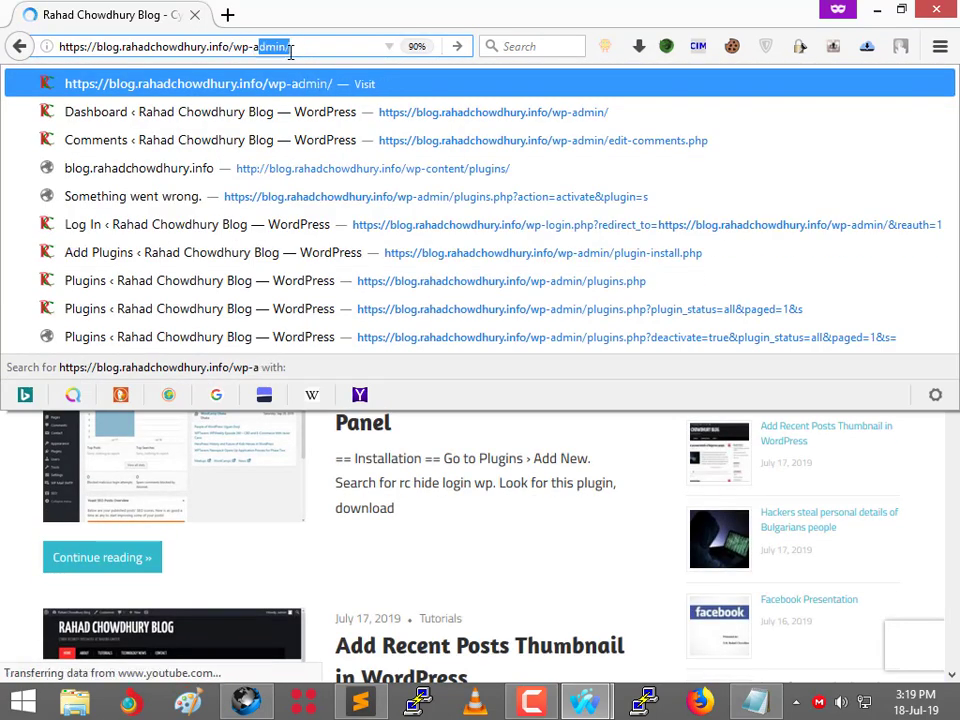
type("dmi")
key("Return")
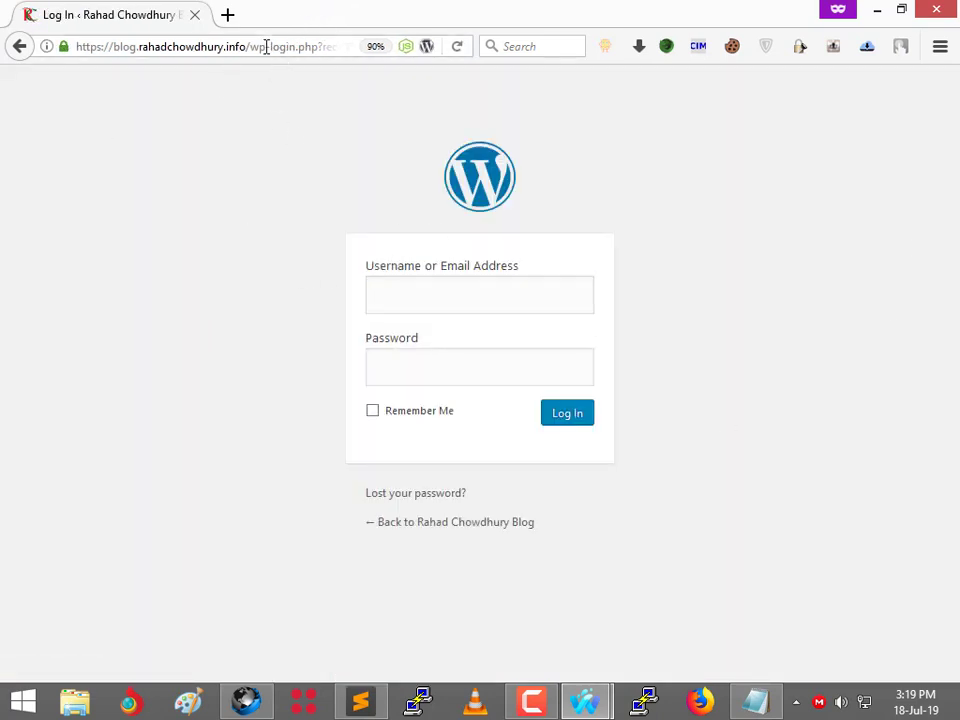
left_click_drag(251, 46, 183, 97)
Go back to the blog's homepage and open the "Change WordPress Admin Panel" post at its plugin download section.
left_click(21, 47)
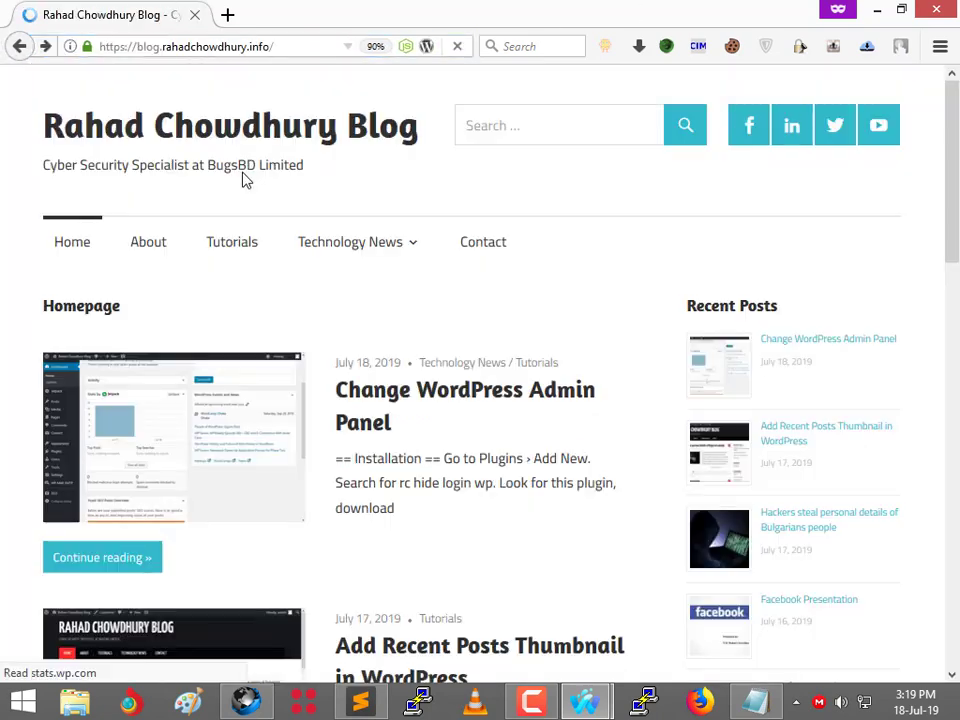
left_click(399, 414)
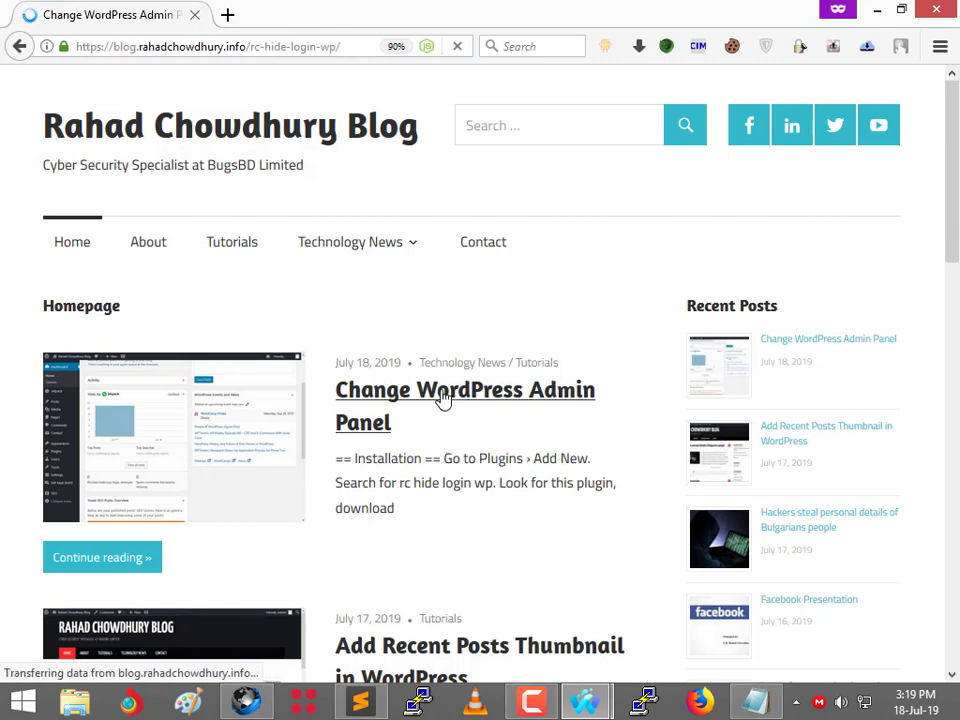
scroll(311, 378, "down", 15)
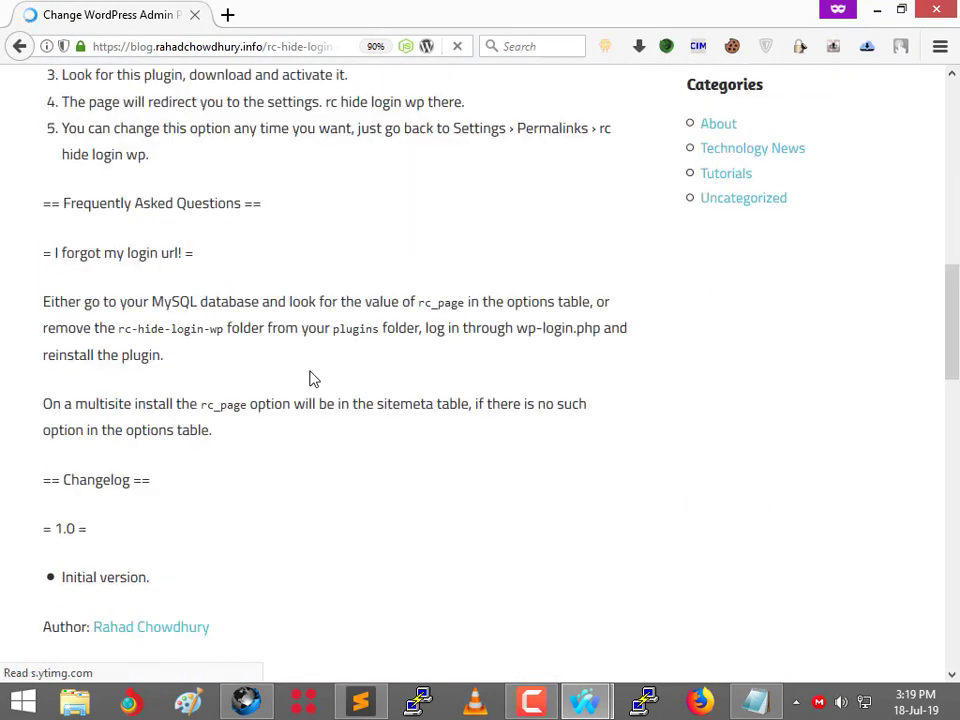
scroll(311, 371, "down", 2)
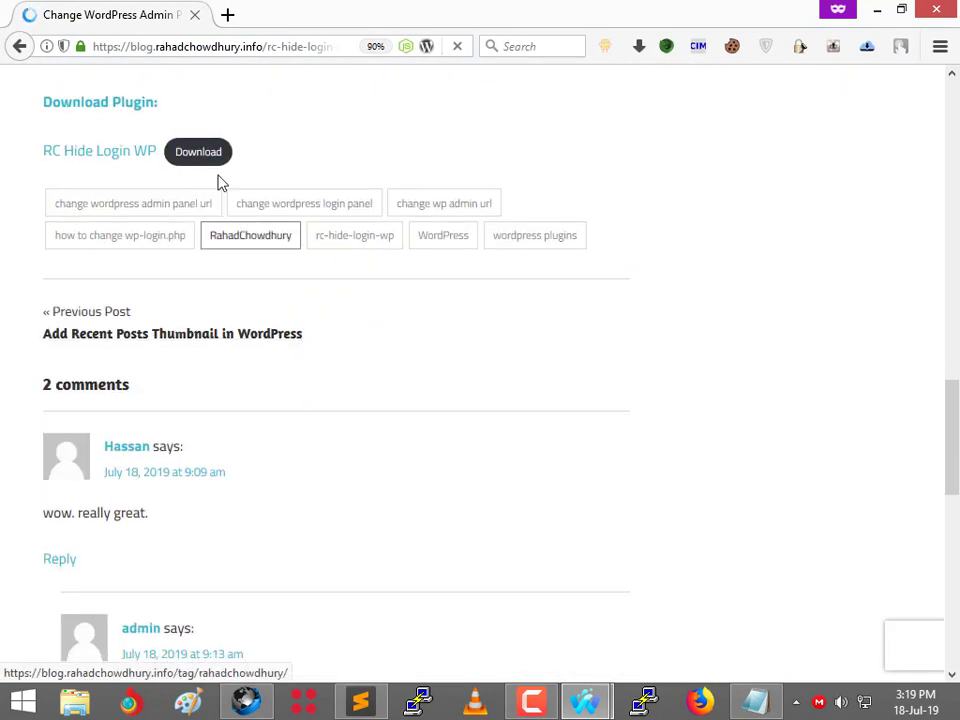
Download the RC Hide Login WP plugin file rc-hide-login-wp.zip from the post's Download Plugin section.
left_click_drag(32, 117, 182, 100)
left_click(26, 113)
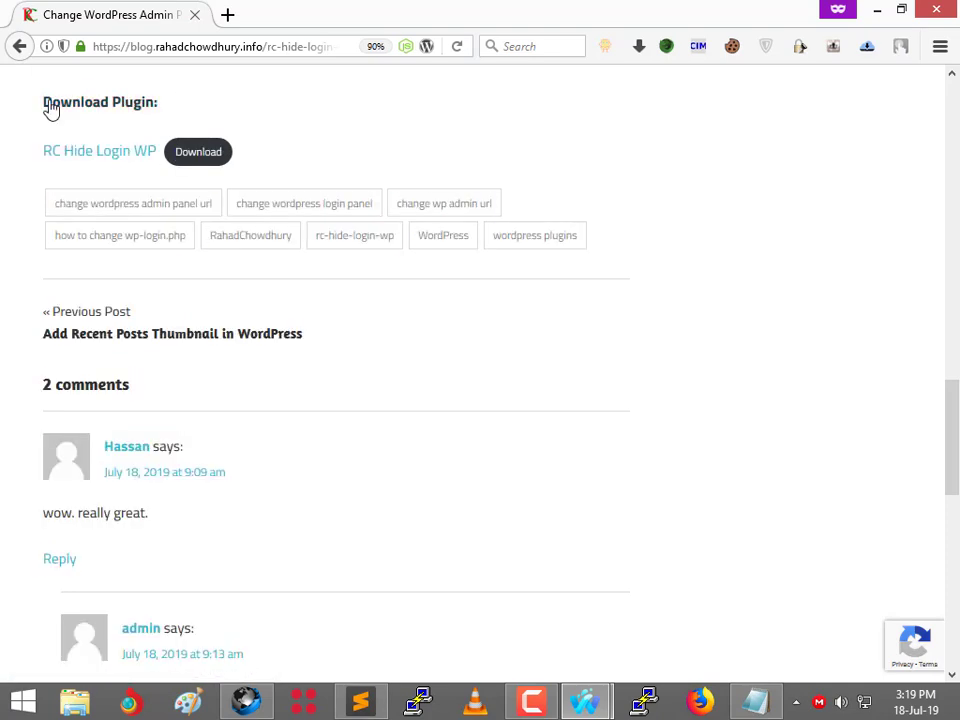
left_click_drag(43, 97, 86, 101)
left_click(26, 107)
left_click_drag(208, 107, 49, 107)
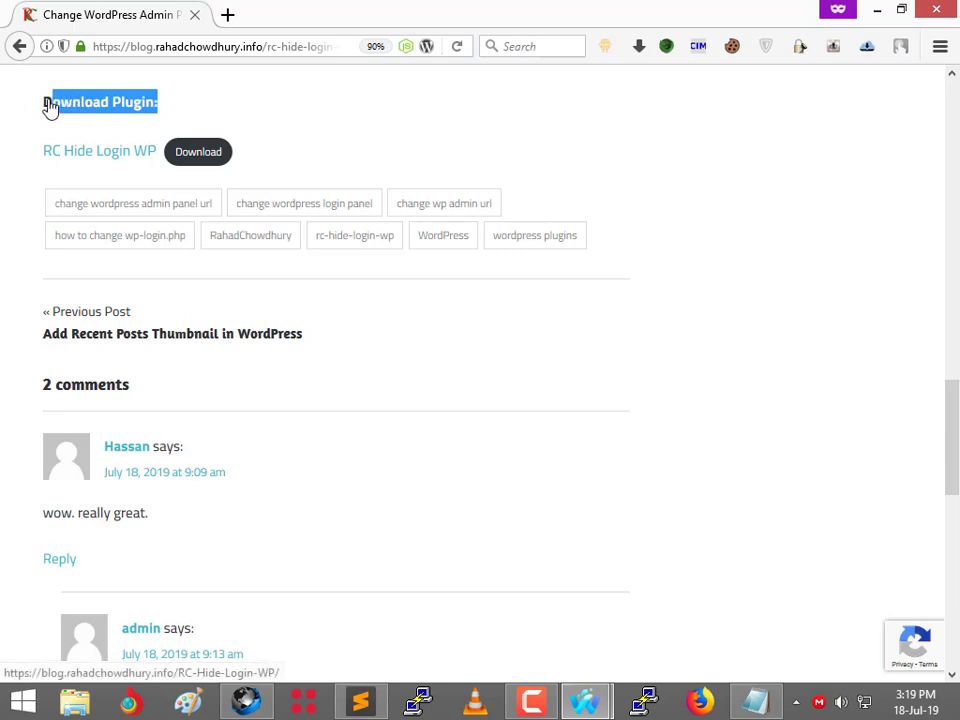
left_click(199, 172)
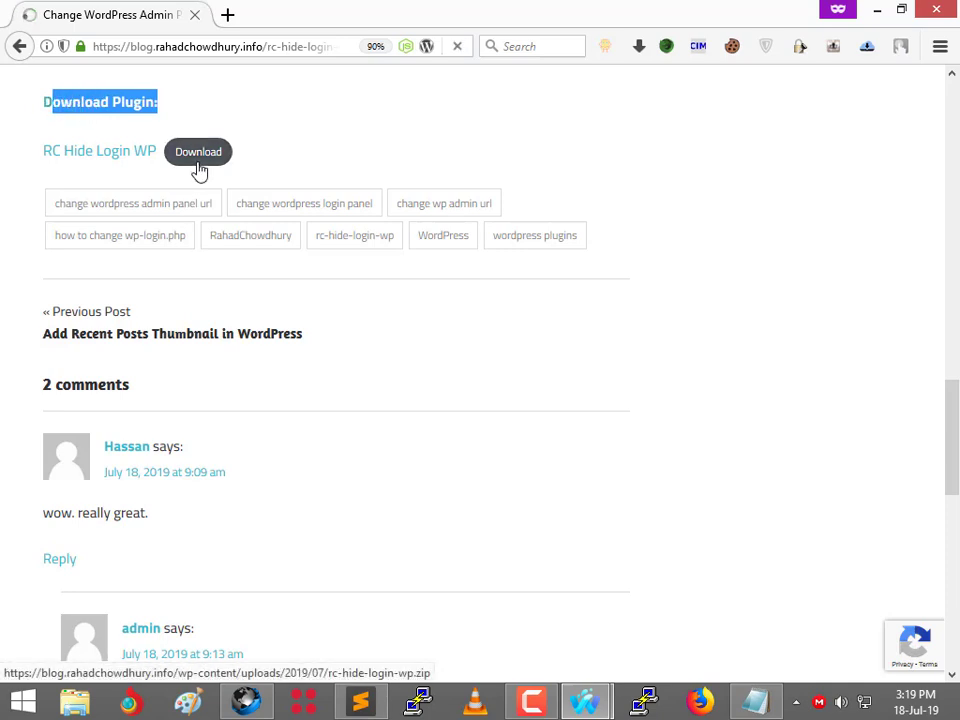
left_click(585, 549)
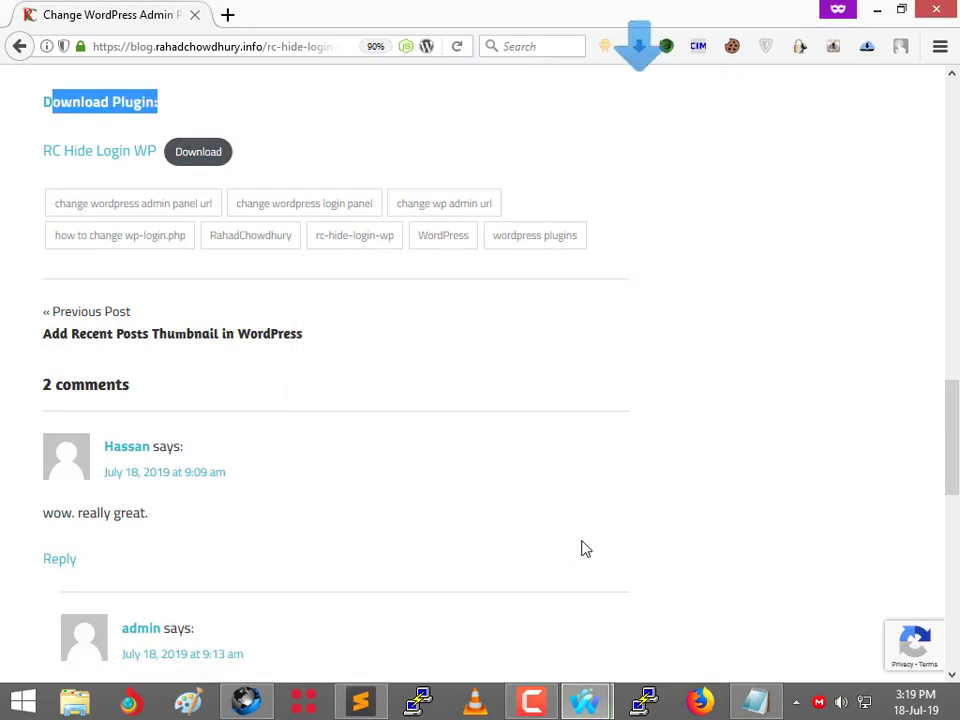
left_click(884, 303)
scroll(576, 384, "up", 15)
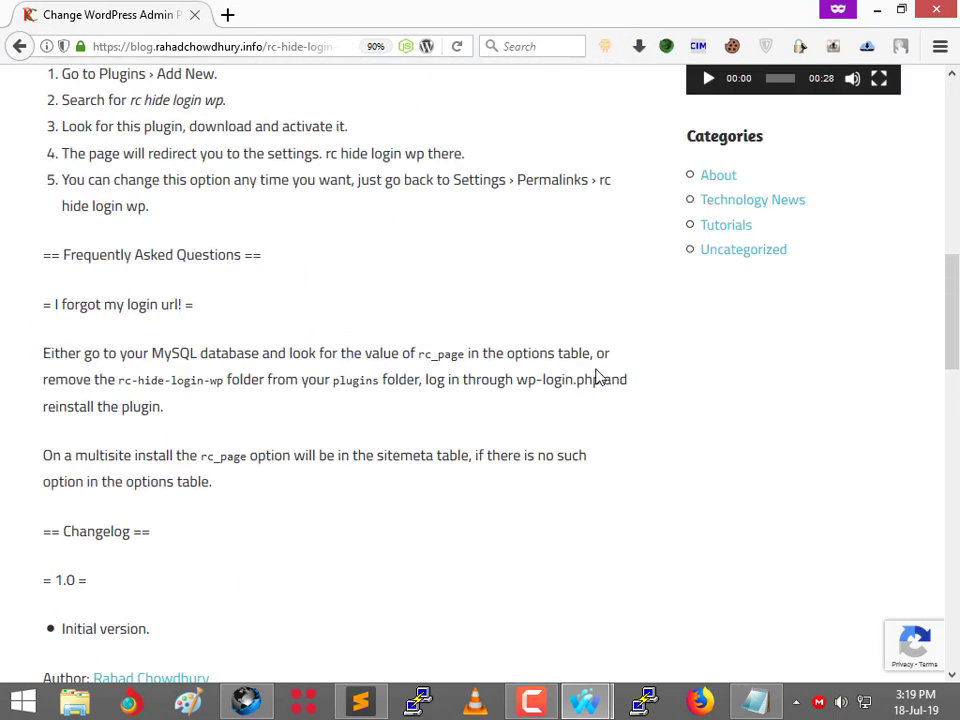
Switch back to the Notepad notes and add "First you need to login admin panel then go to Plugins options then add".
mouse_move(588, 700)
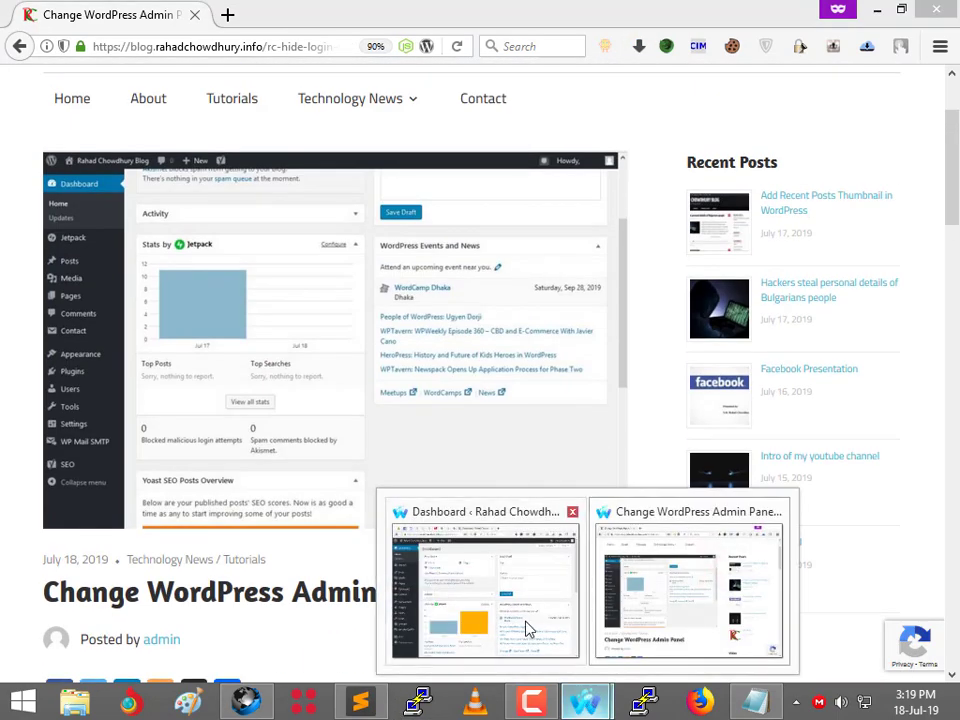
left_click(527, 628)
left_click(765, 708)
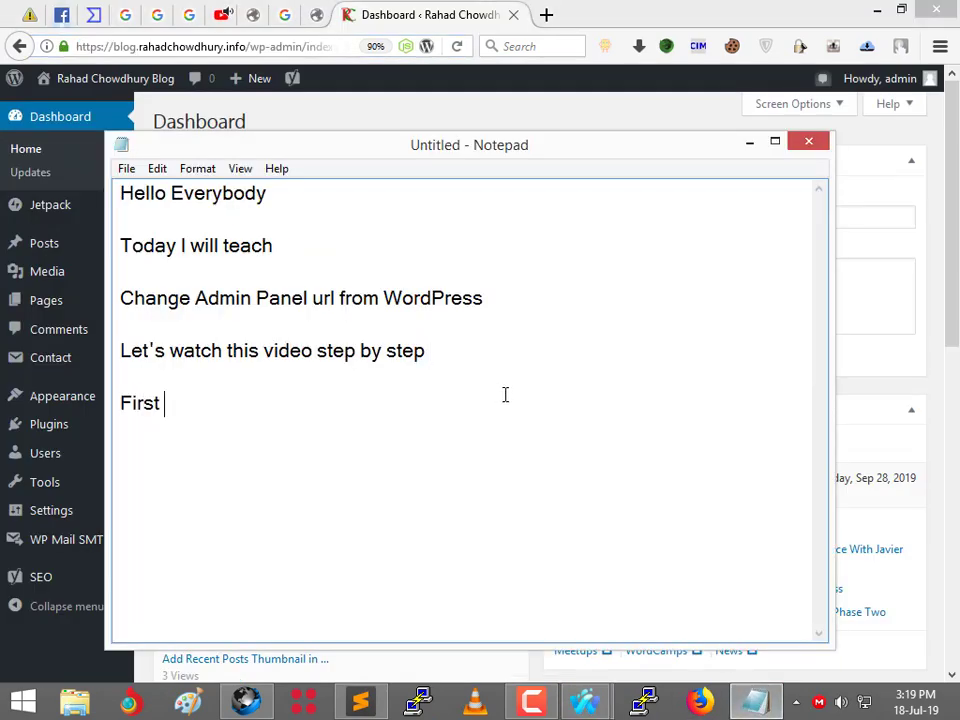
type("you need t")
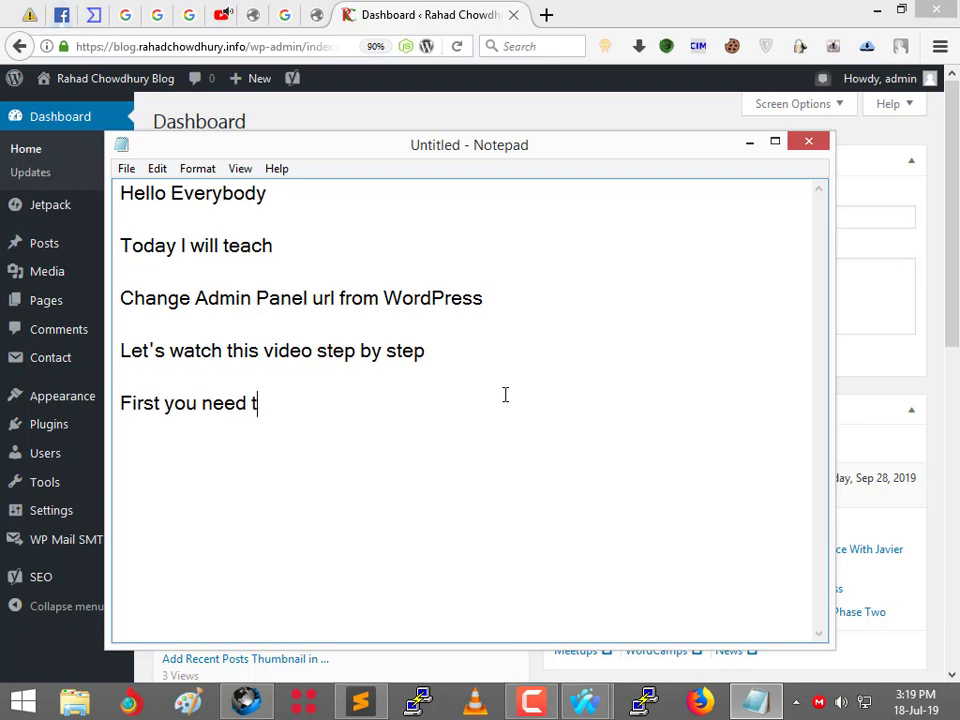
type("o login admin")
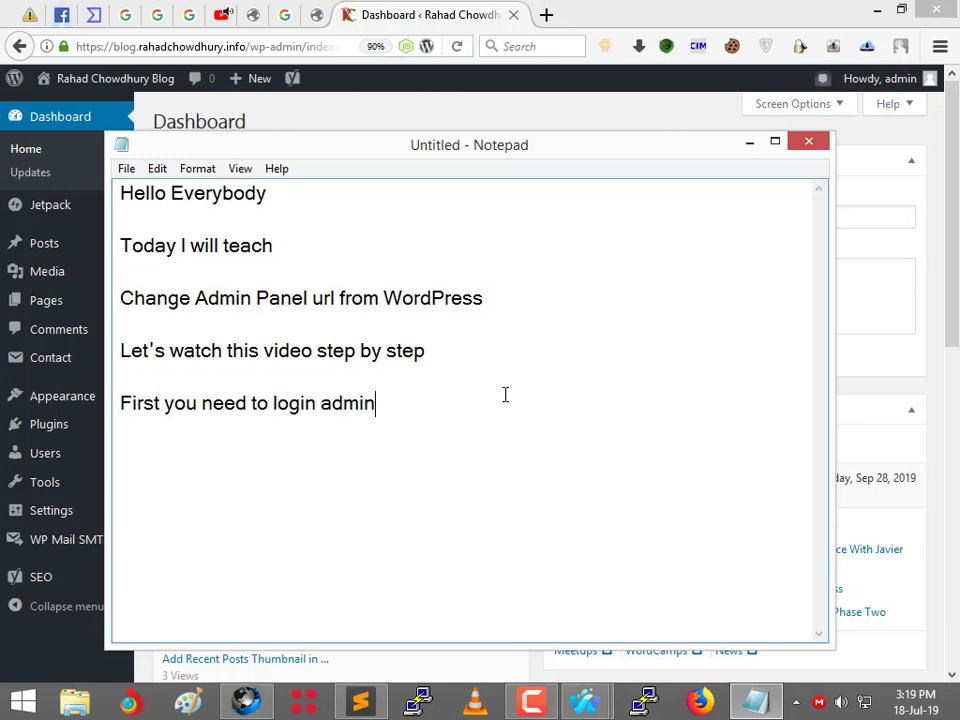
type(" panel ")
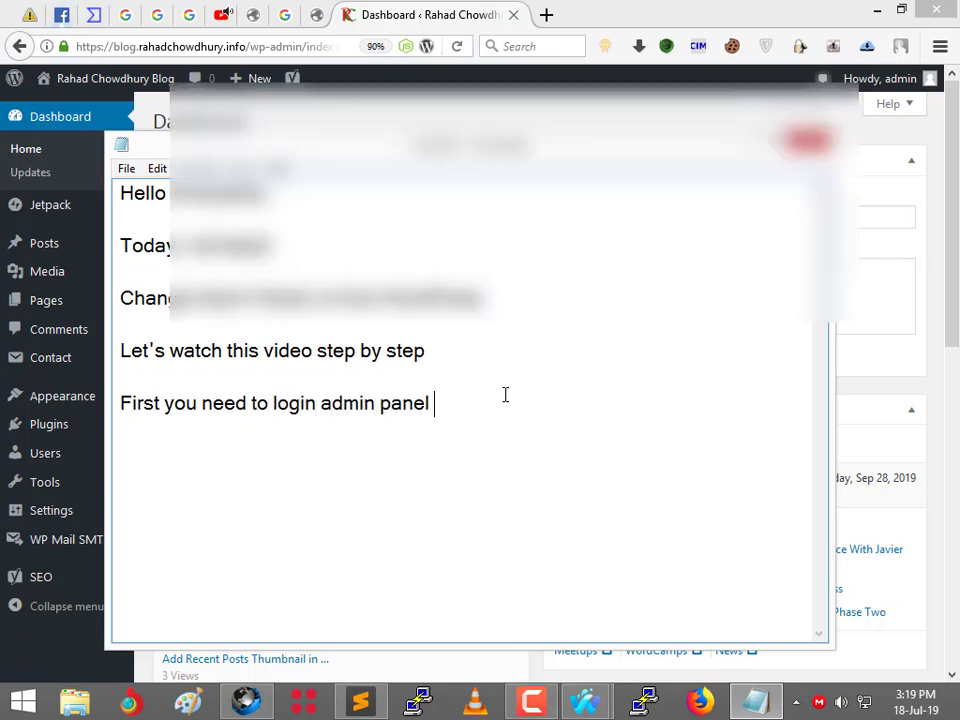
type("then go to Plug")
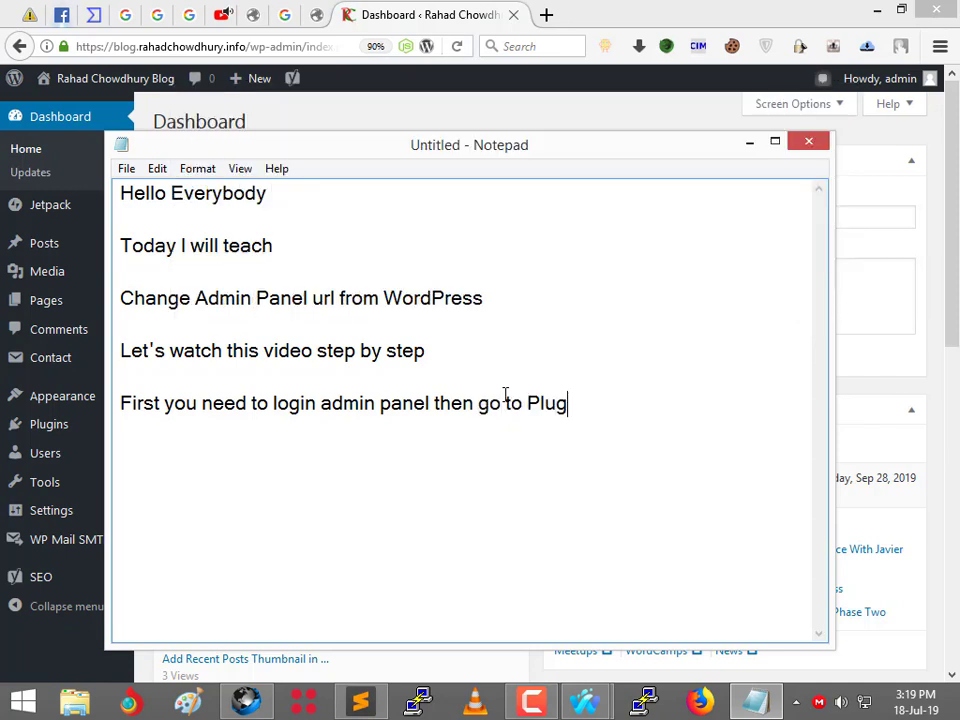
type("ins options")
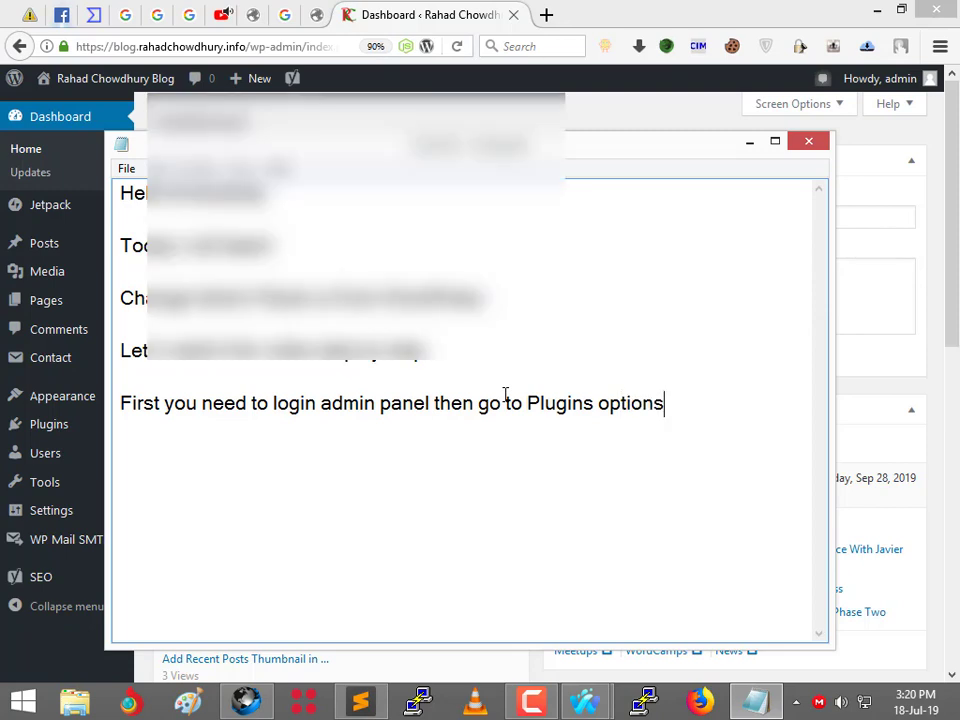
type(" then add")
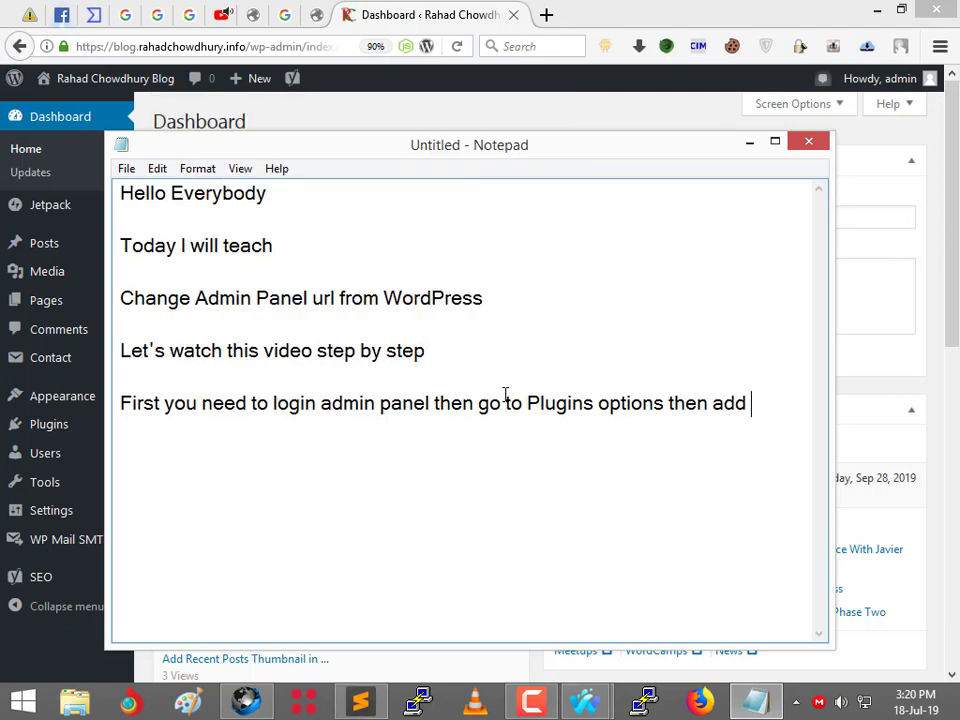
Return to the WordPress dashboard and open the page for adding new plugins.
left_click(430, 101)
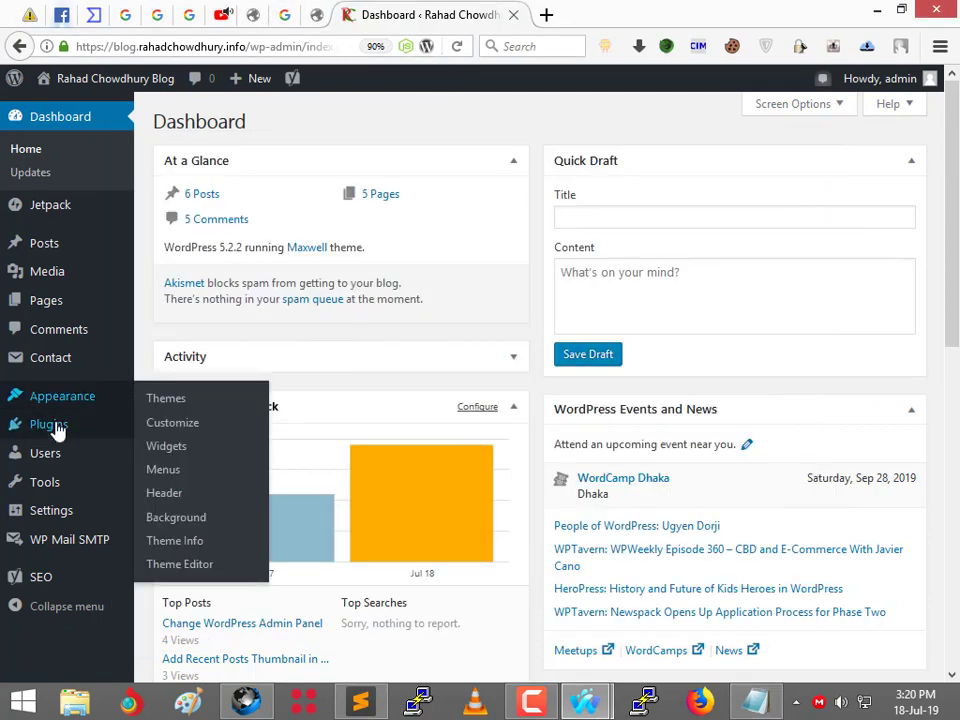
mouse_move(188, 444)
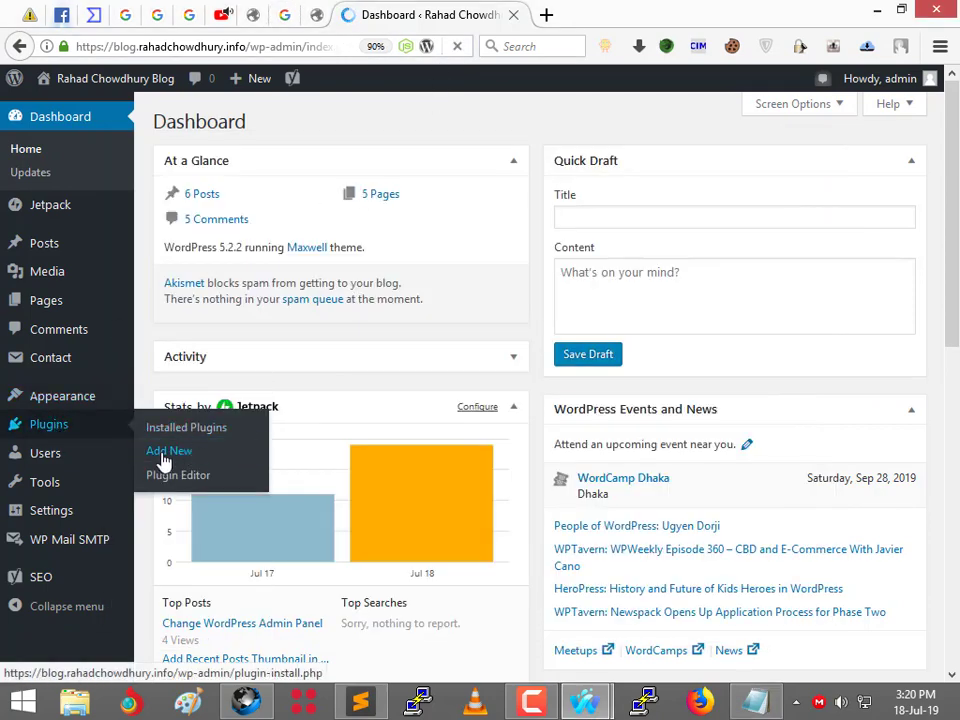
left_click(160, 452)
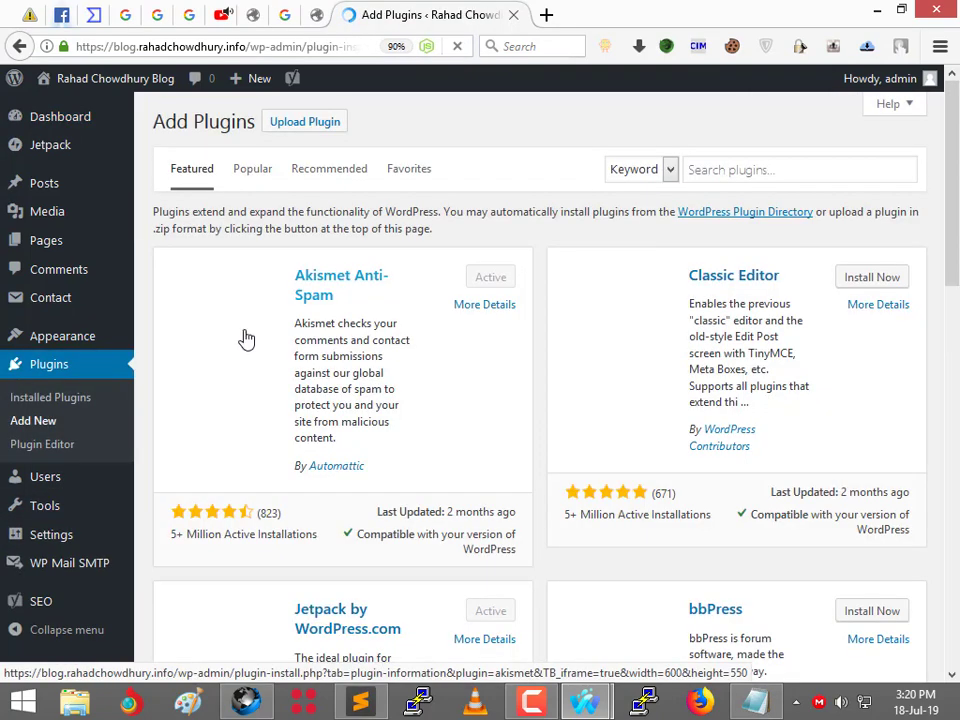
Open the plugin upload form, then locate the downloaded rc-hide-login-wp.zip in its folder and return to the form.
left_click(306, 122)
mouse_move(600, 710)
left_click(656, 628)
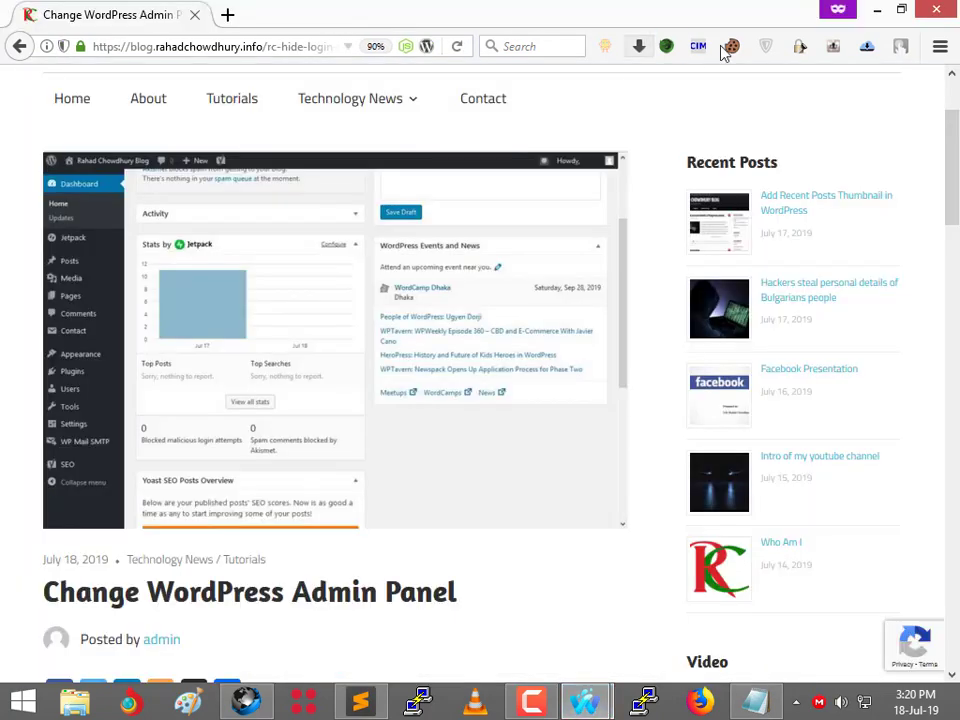
left_click(638, 46)
left_click(640, 102)
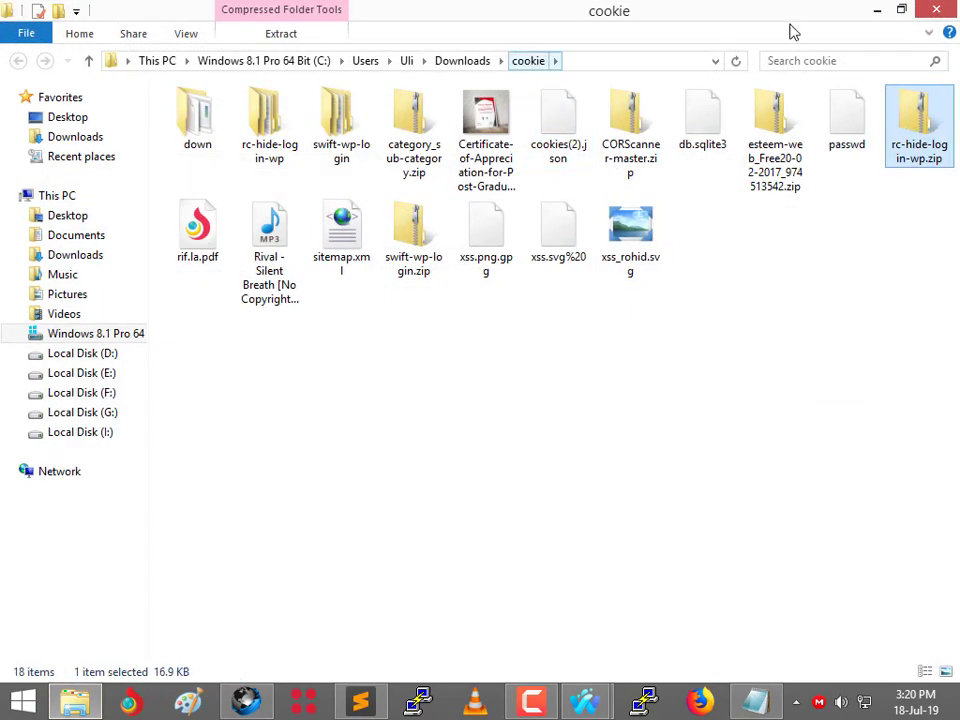
left_click(950, 9)
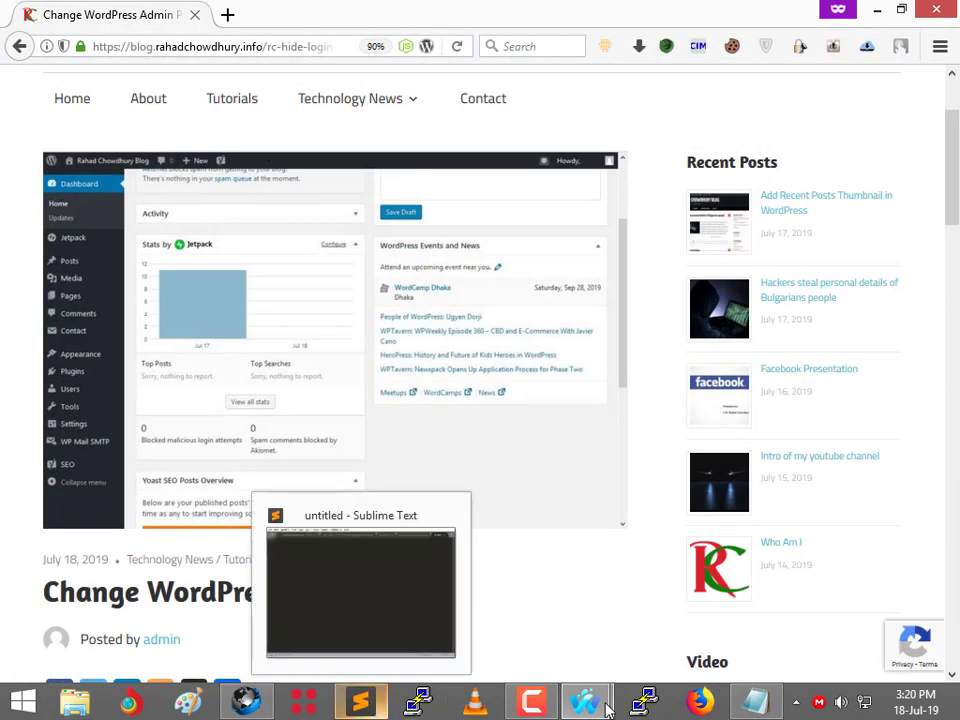
mouse_move(592, 708)
left_click(528, 615)
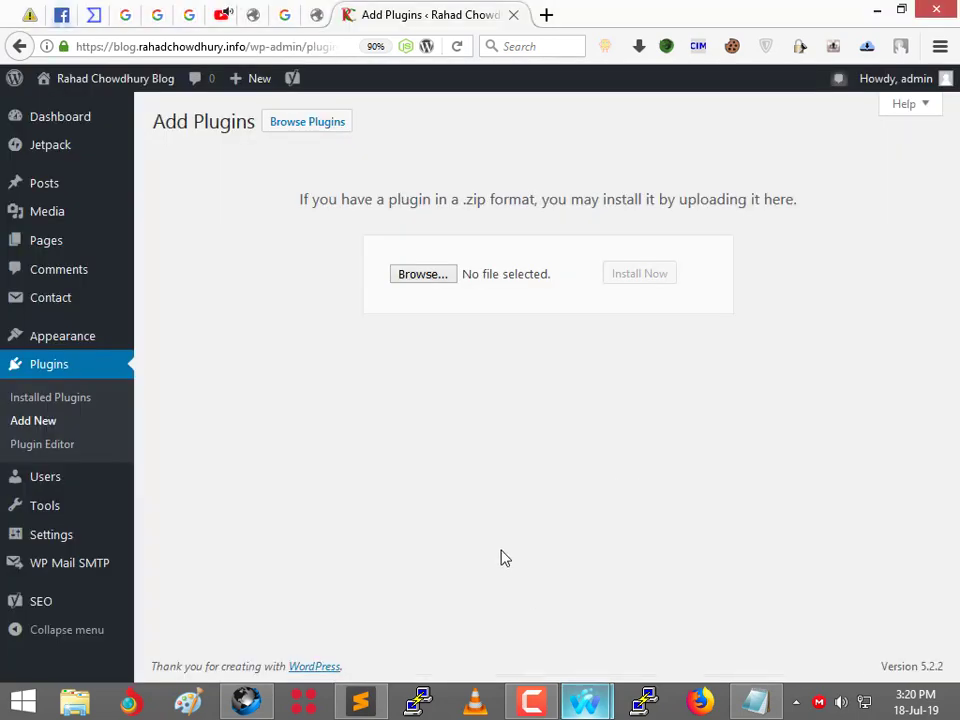
Choose rc-hide-login-wp.zip from the cookie folder in Downloads as the upload file and install the plugin.
left_click(422, 282)
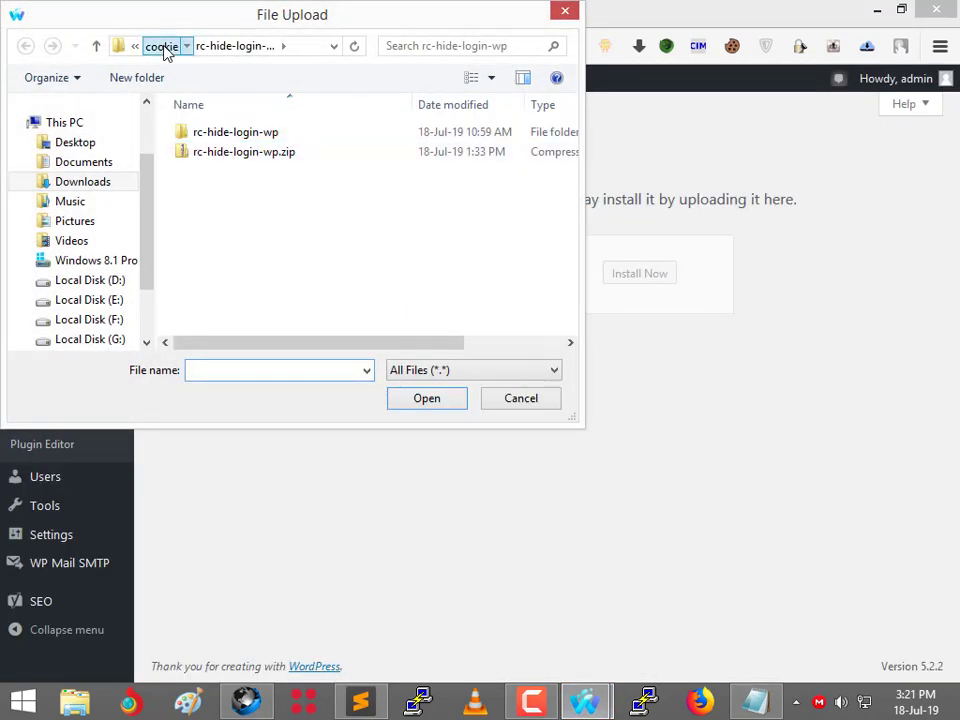
left_click(162, 46)
scroll(296, 268, "down", 5)
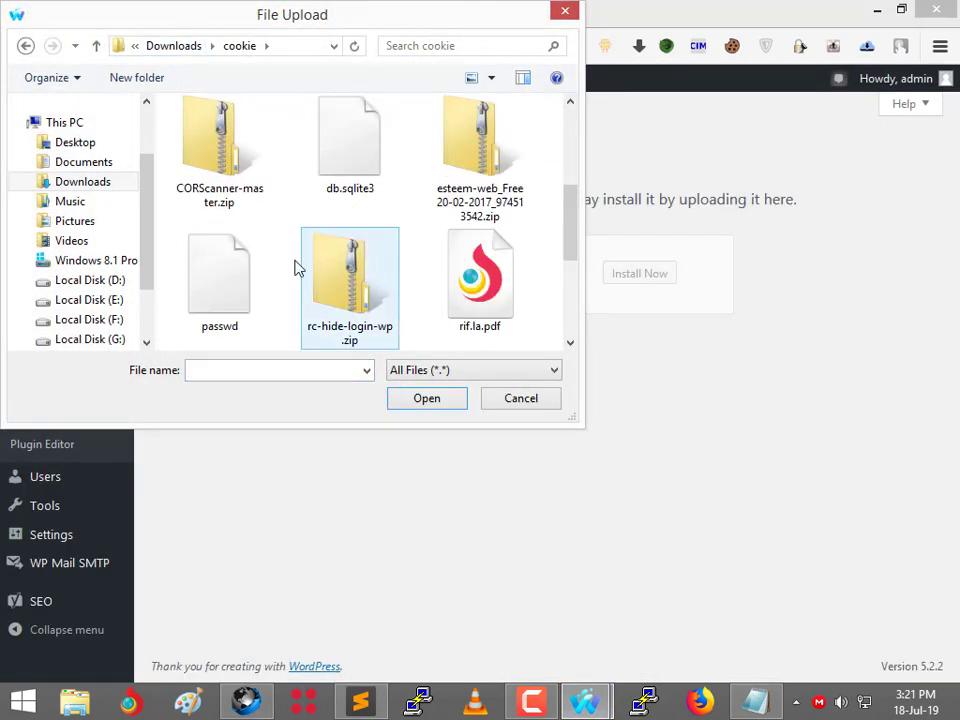
scroll(435, 257, "down", 2)
scroll(435, 257, "up", 4)
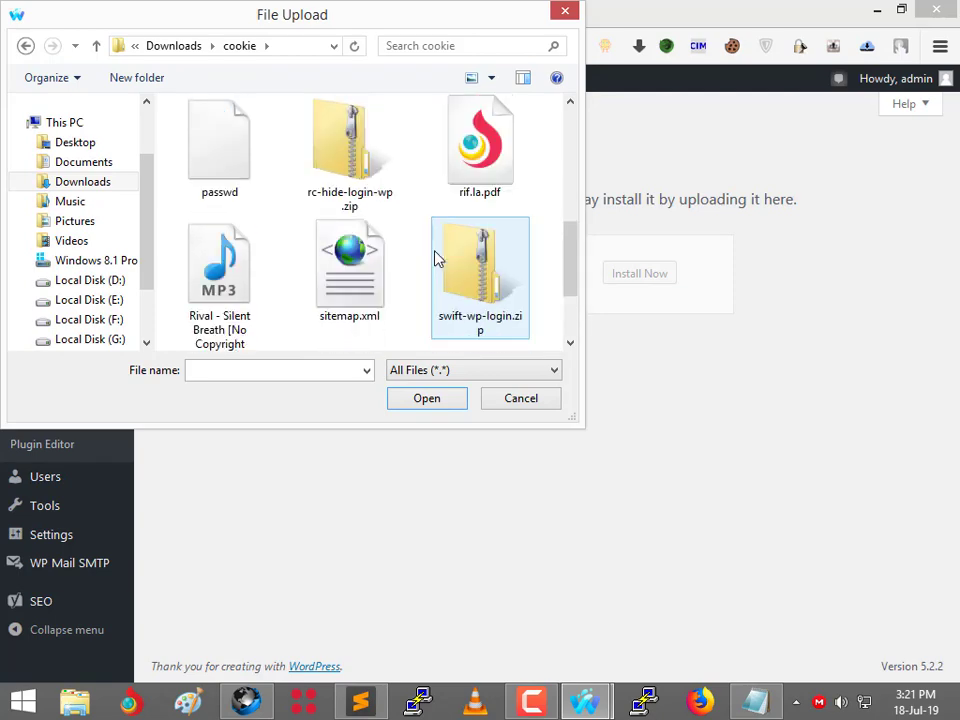
double_click(360, 292)
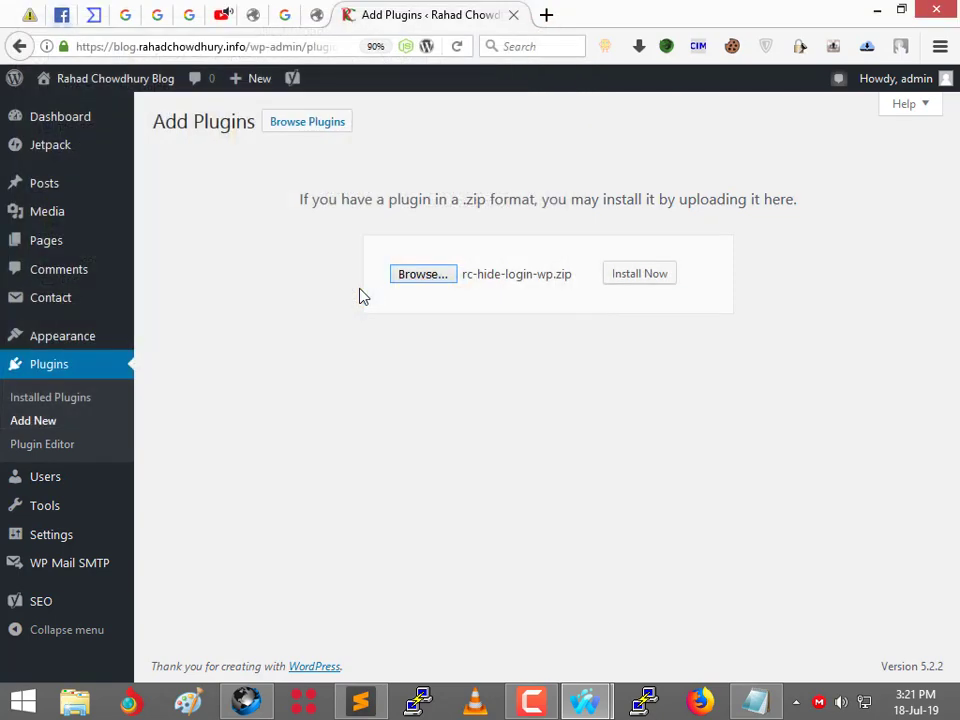
left_click(647, 278)
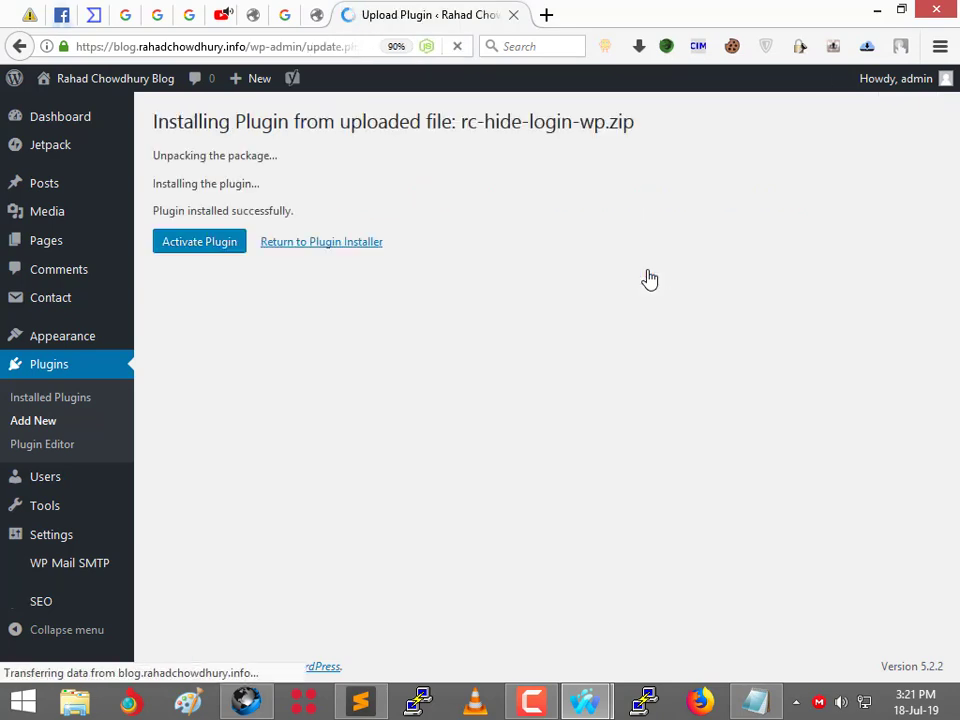
Open the installed plugins list and review the description and version line of RC Hide Login WP.
left_click(62, 398)
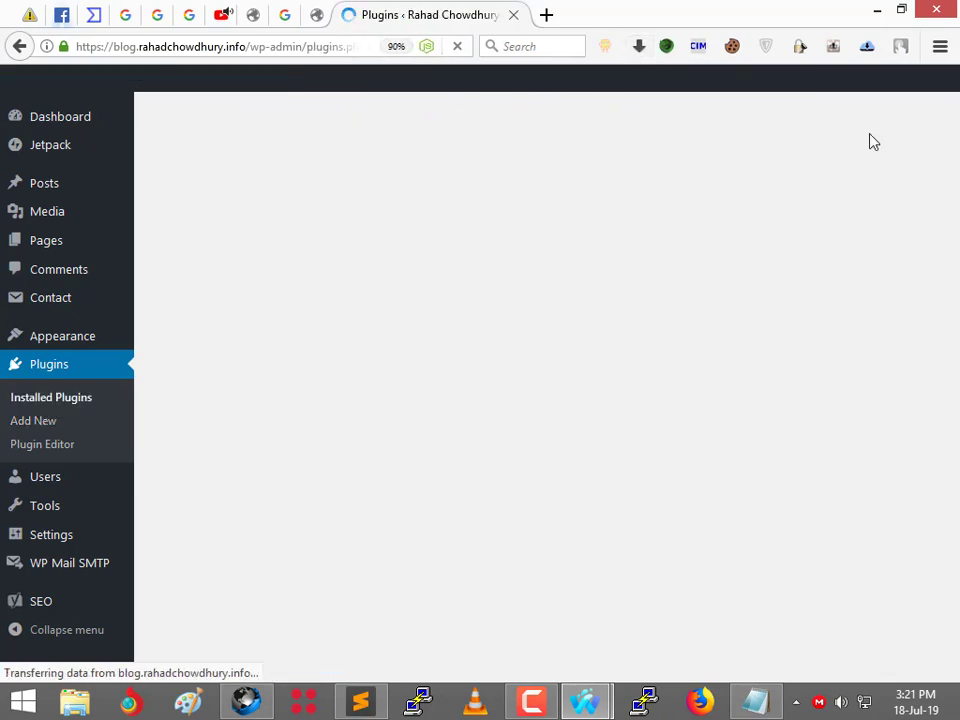
scroll(443, 255, "down", 5)
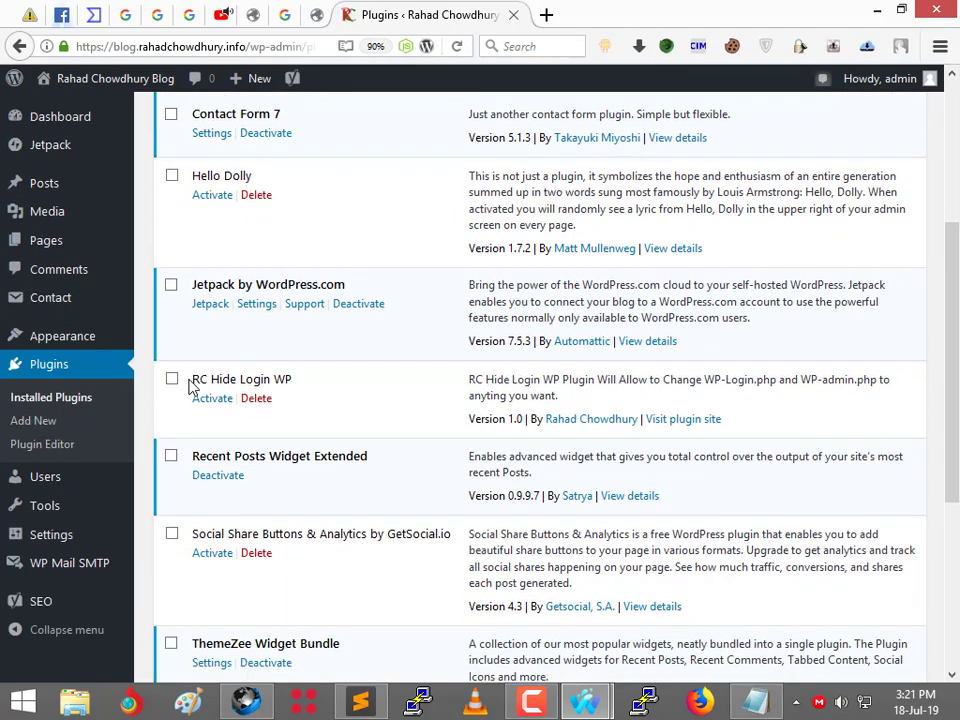
triple_click(260, 379)
left_click_drag(467, 380, 635, 412)
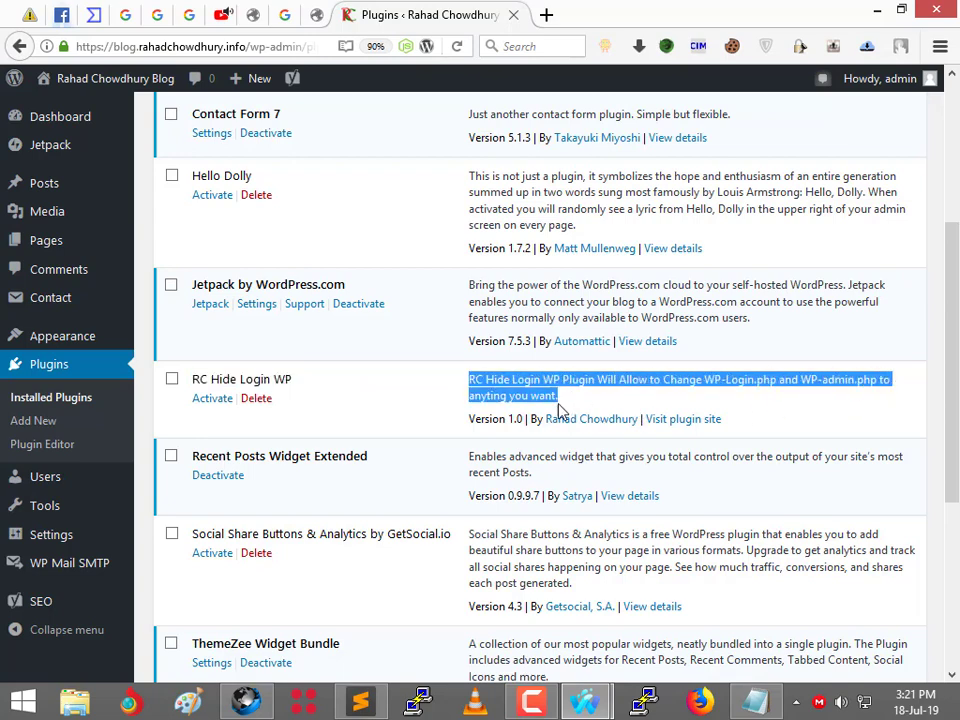
left_click_drag(460, 420, 825, 422)
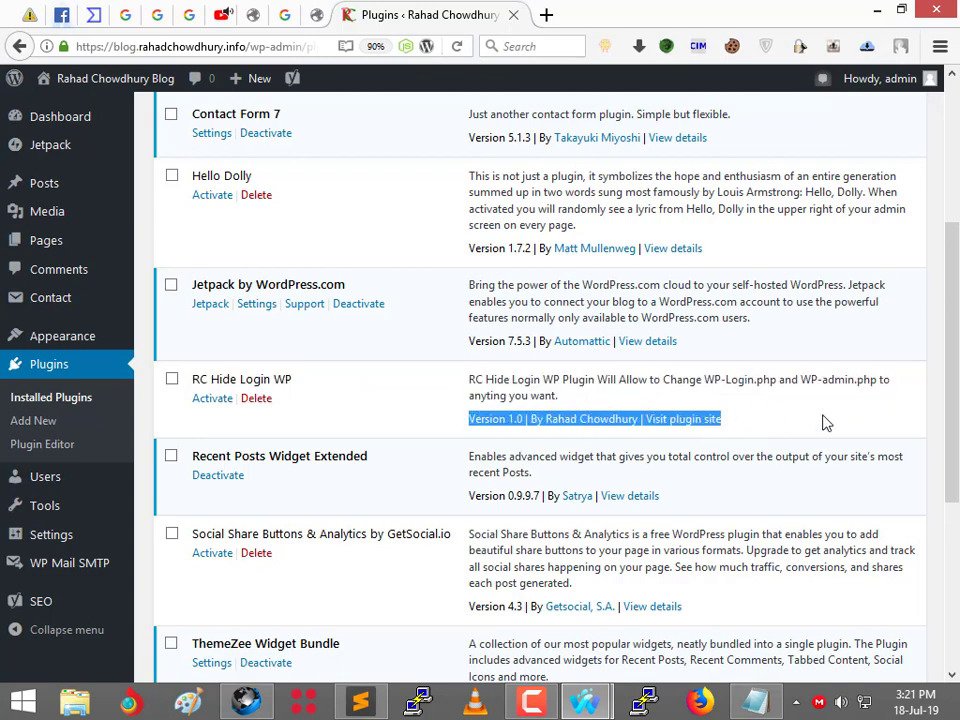
left_click(825, 422)
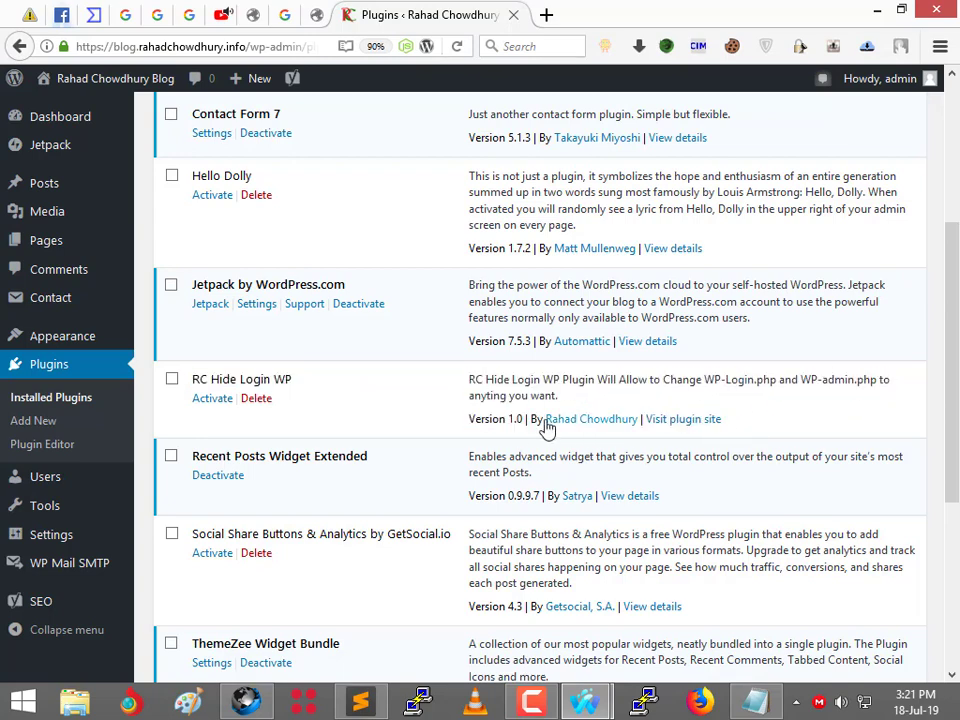
Activate the RC Hide Login WP plugin, go back to the plugins list, reload it and clear the plugin's selection.
left_click(214, 399)
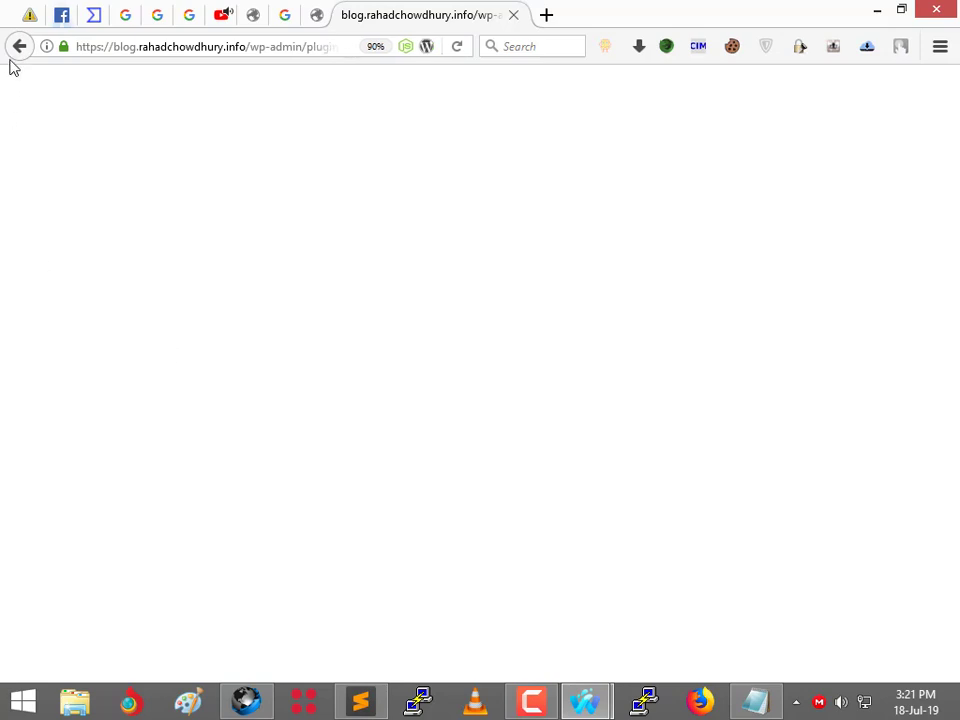
left_click(19, 46)
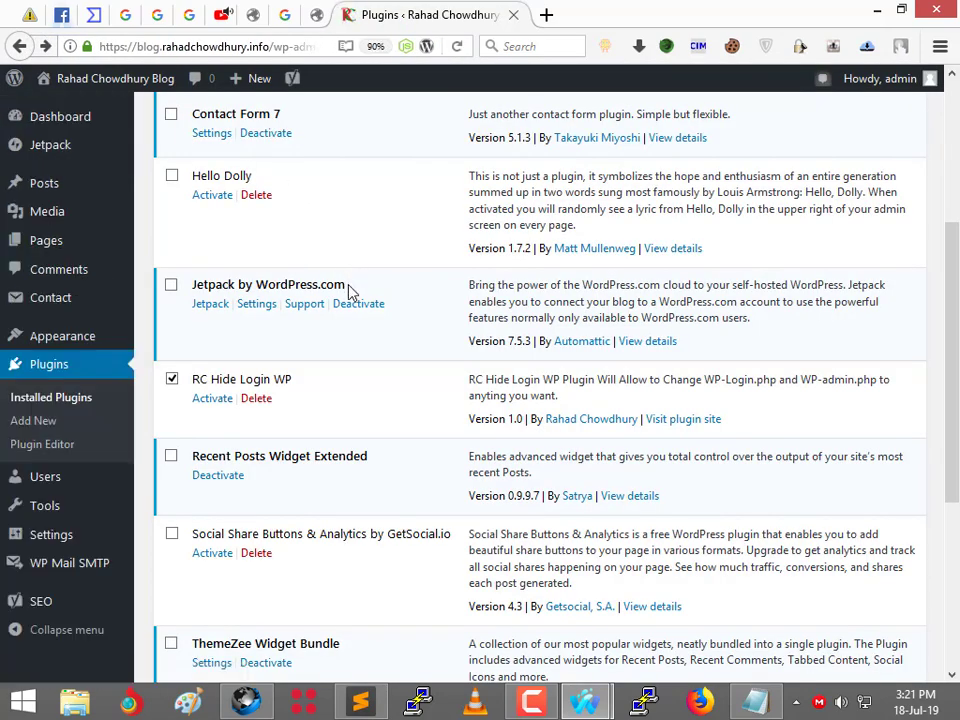
key("F5")
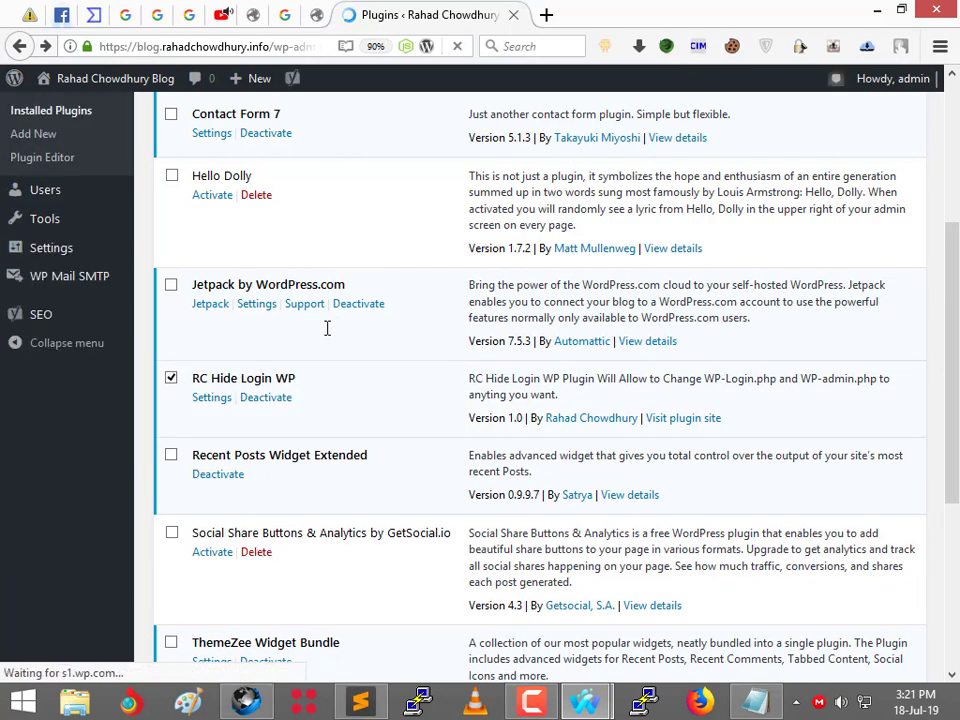
left_click(172, 380)
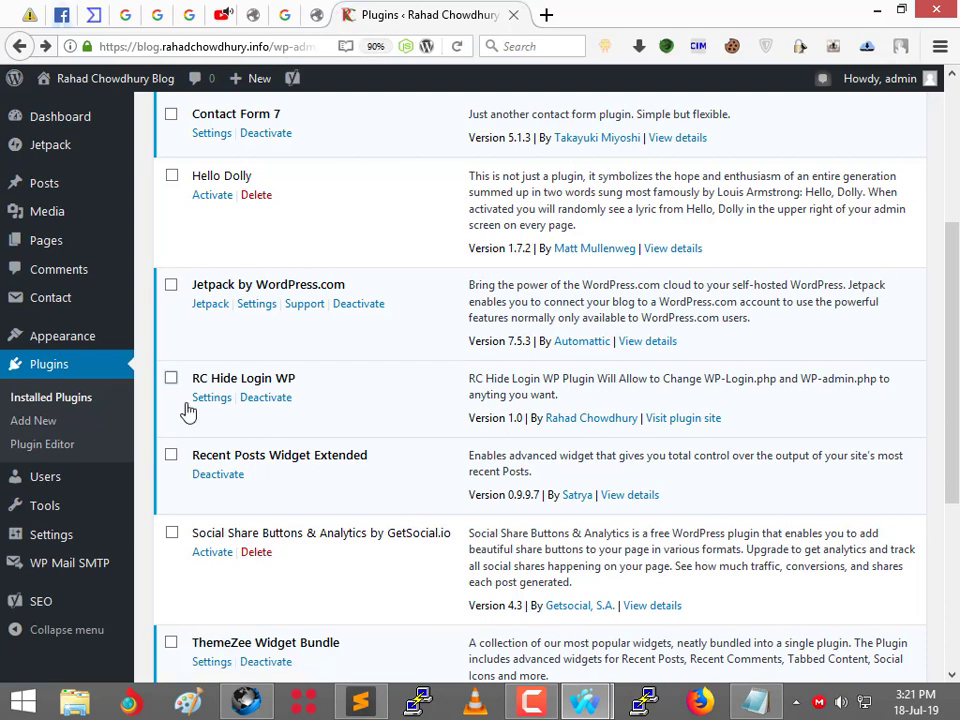
left_click_drag(180, 401, 229, 402)
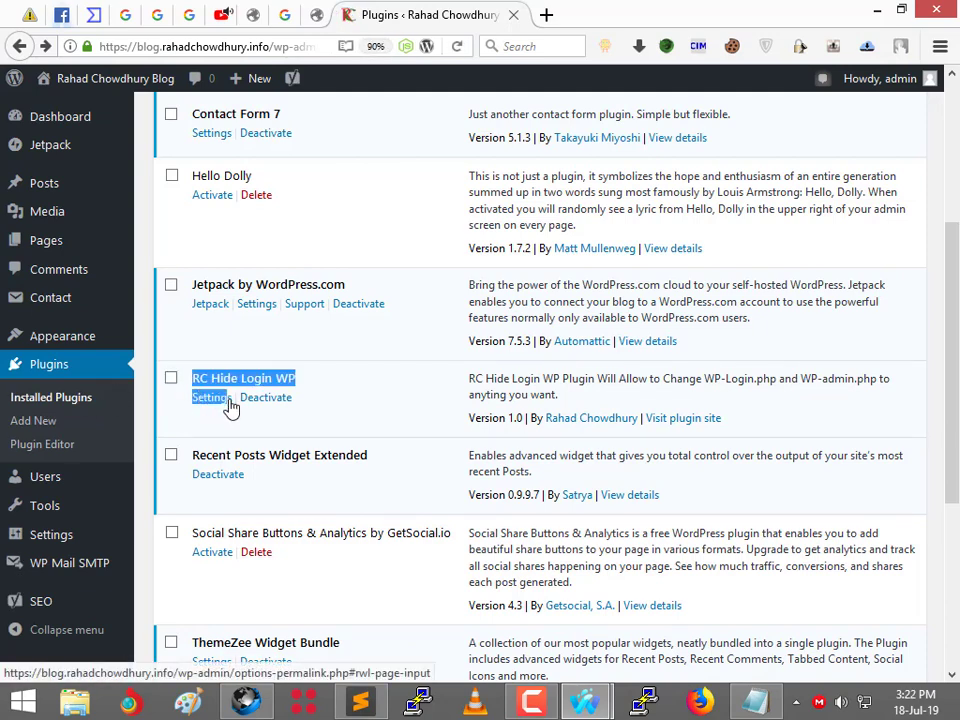
Switch to the Notepad notes, add the line "go to plugin setting or setting to permalinks" and shift the window off the WordPress menu.
left_click(776, 704)
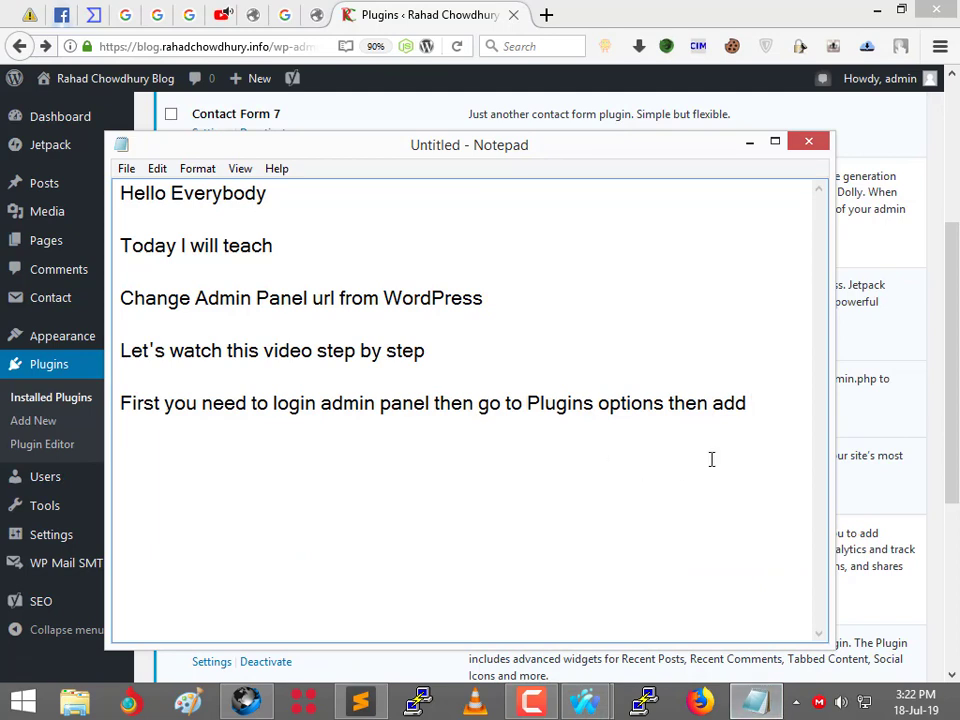
key("BackSpace")
key("BackSpace")
key("BackSpace")
type("to plug")
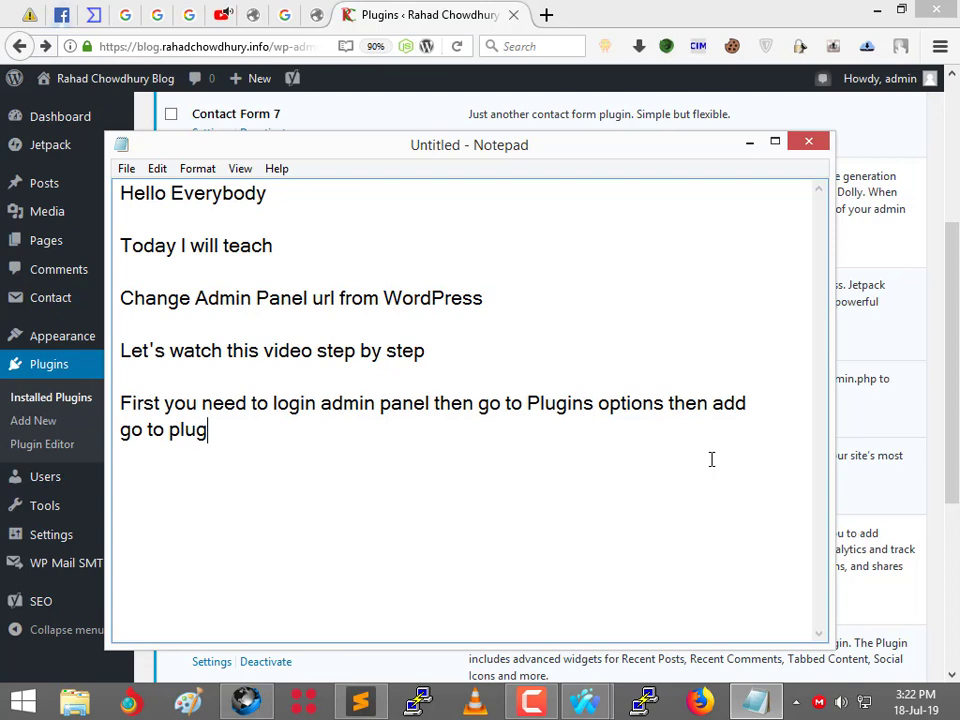
type("in setting or")
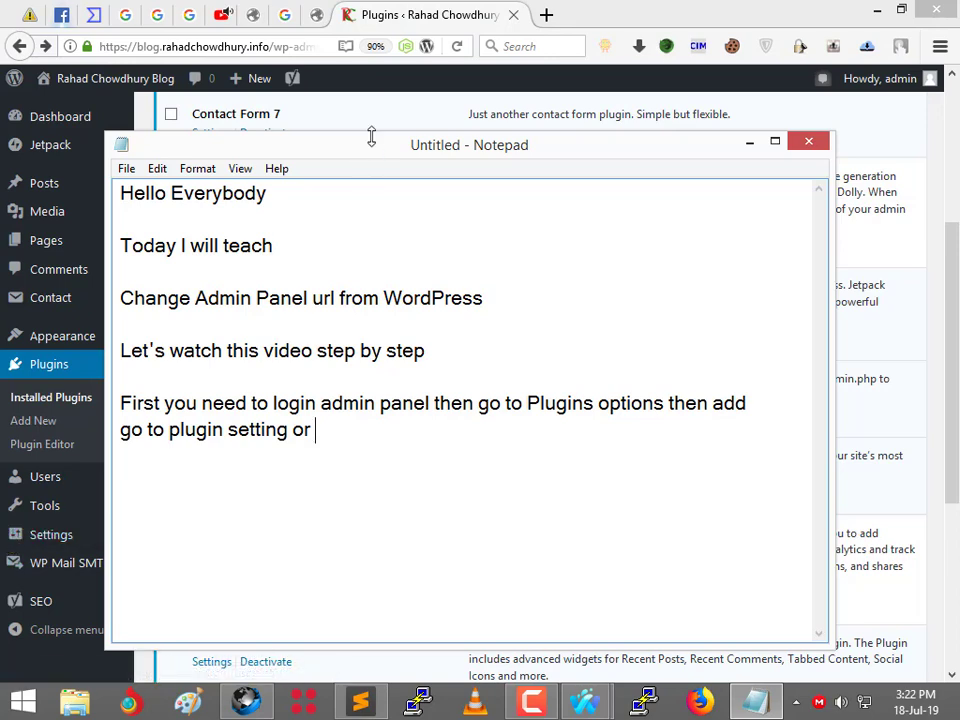
left_click_drag(369, 136, 848, 97)
mouse_move(50, 534)
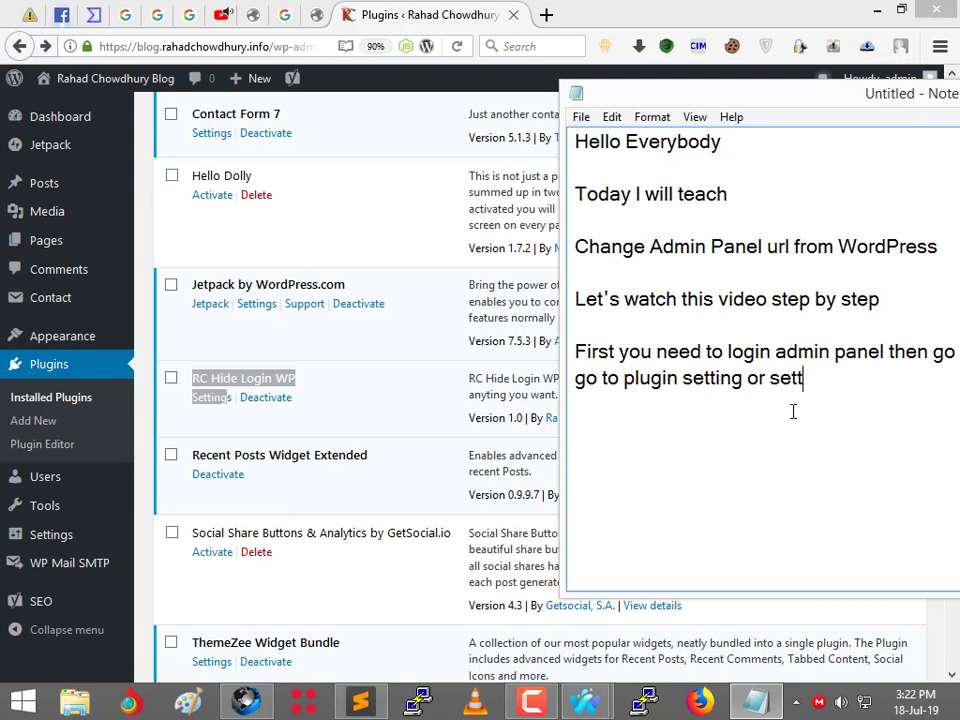
type("ing to per")
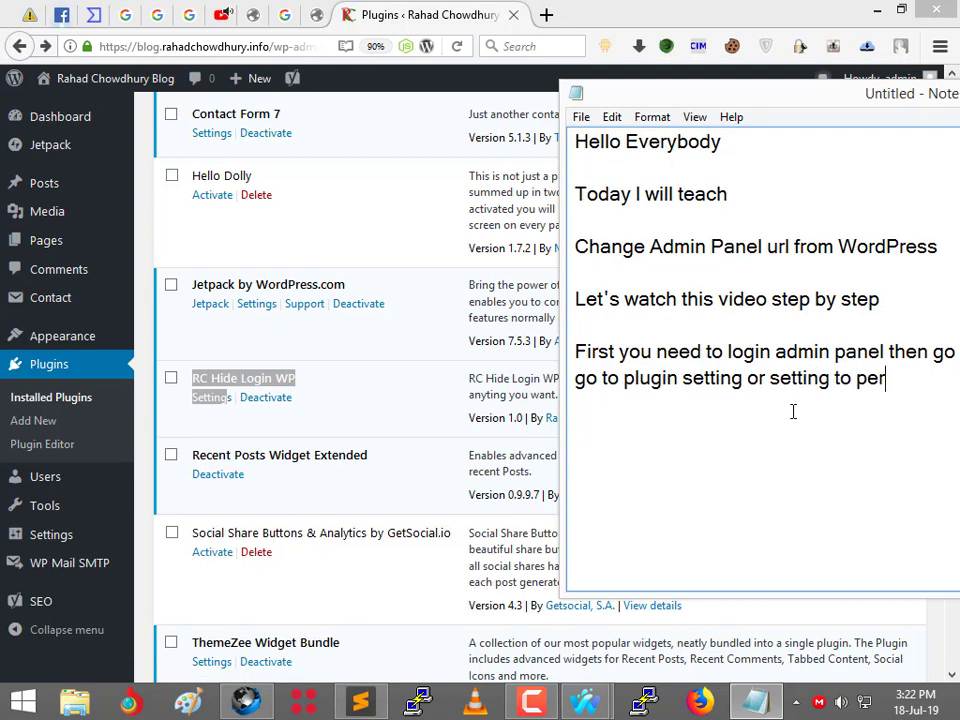
type("malinks")
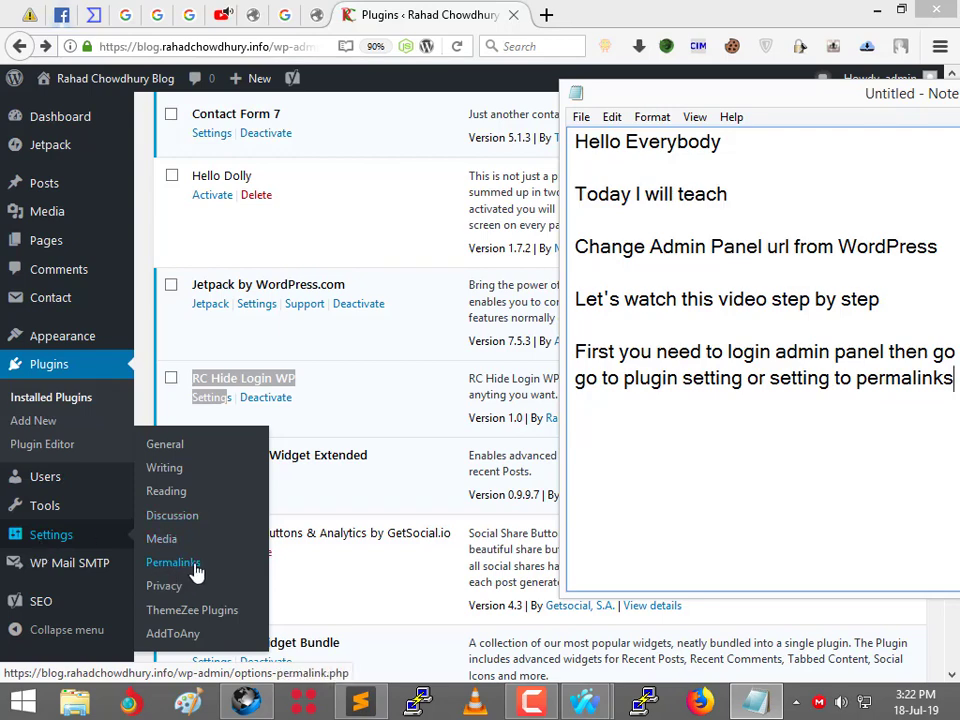
Open the RC Hide Login WP plugin's settings in WordPress and reposition the Notepad window over the page.
left_click(274, 369)
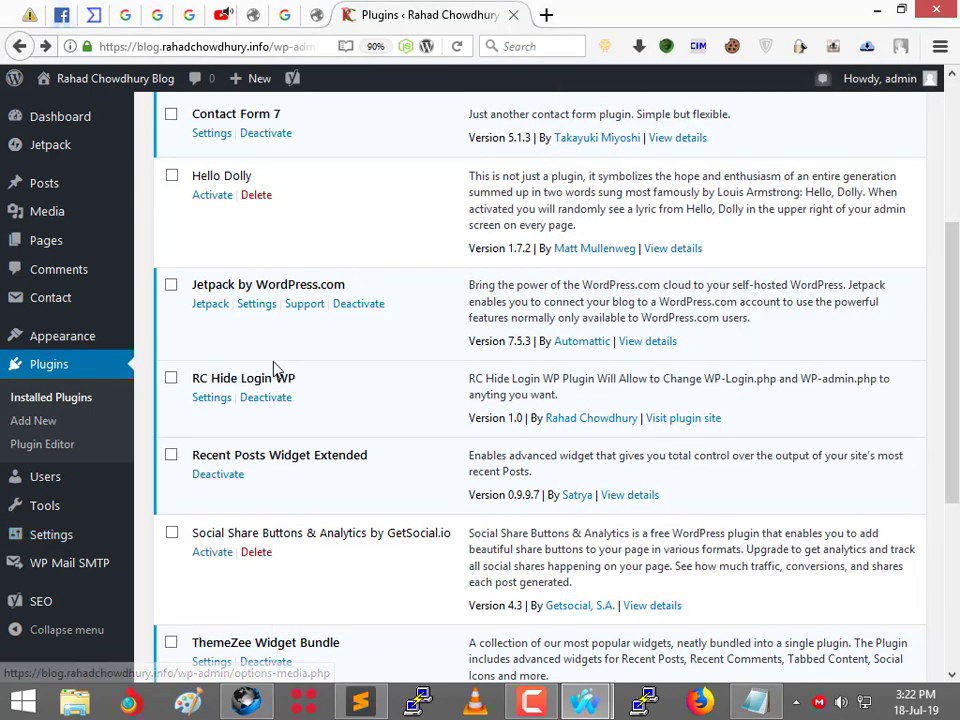
left_click(212, 397)
key("alt+Tab")
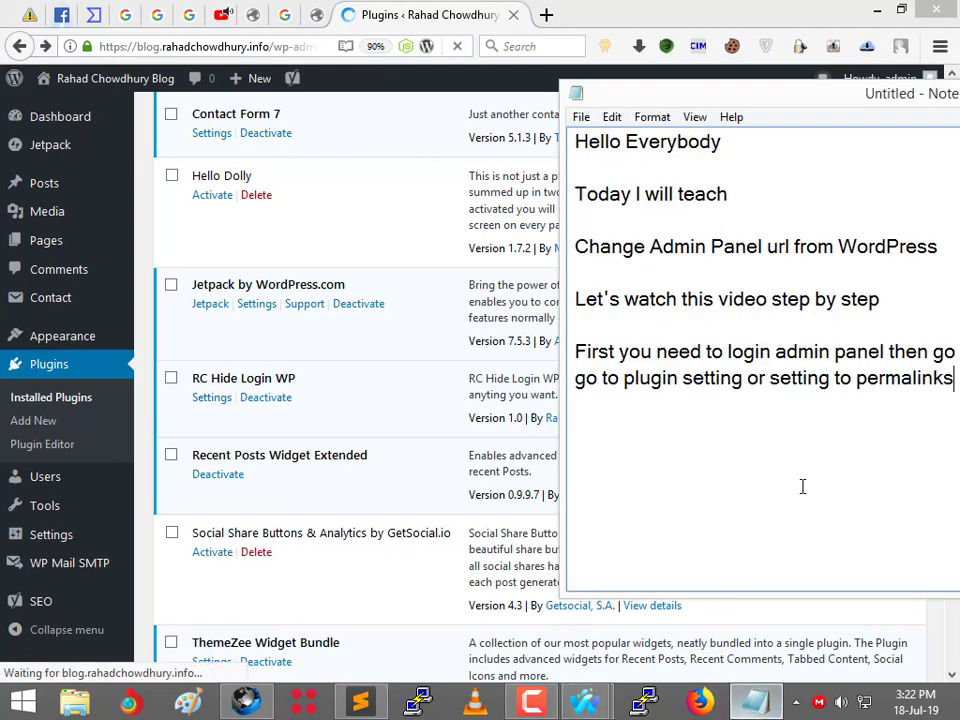
left_click_drag(821, 86, 497, 77)
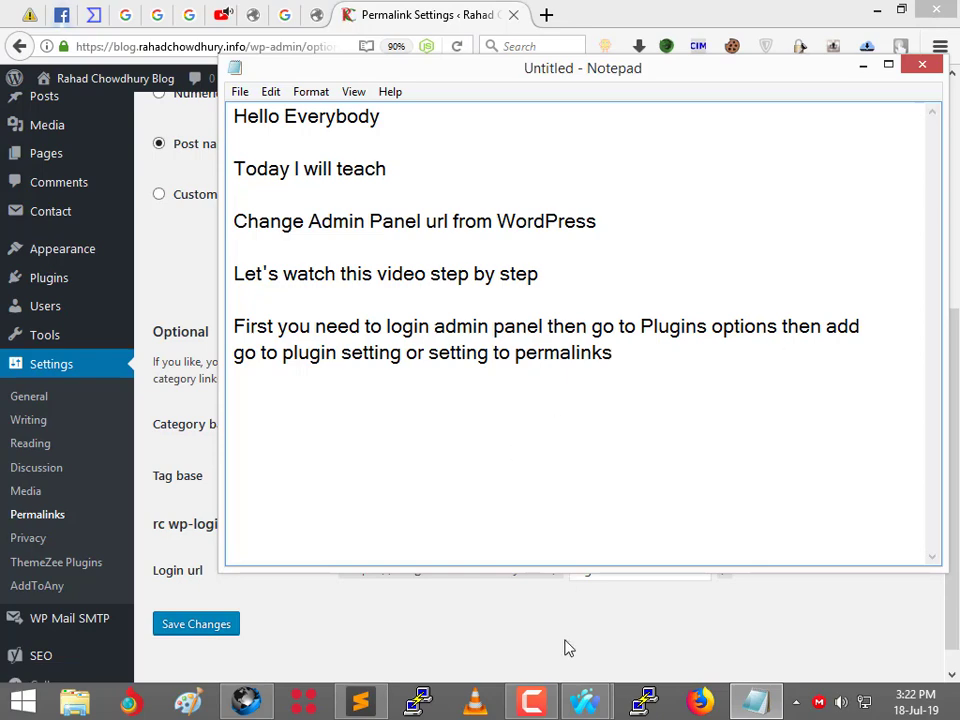
left_click(568, 647)
Return to the Notepad notes and add the line "then scroll your mouse".
left_click(760, 700)
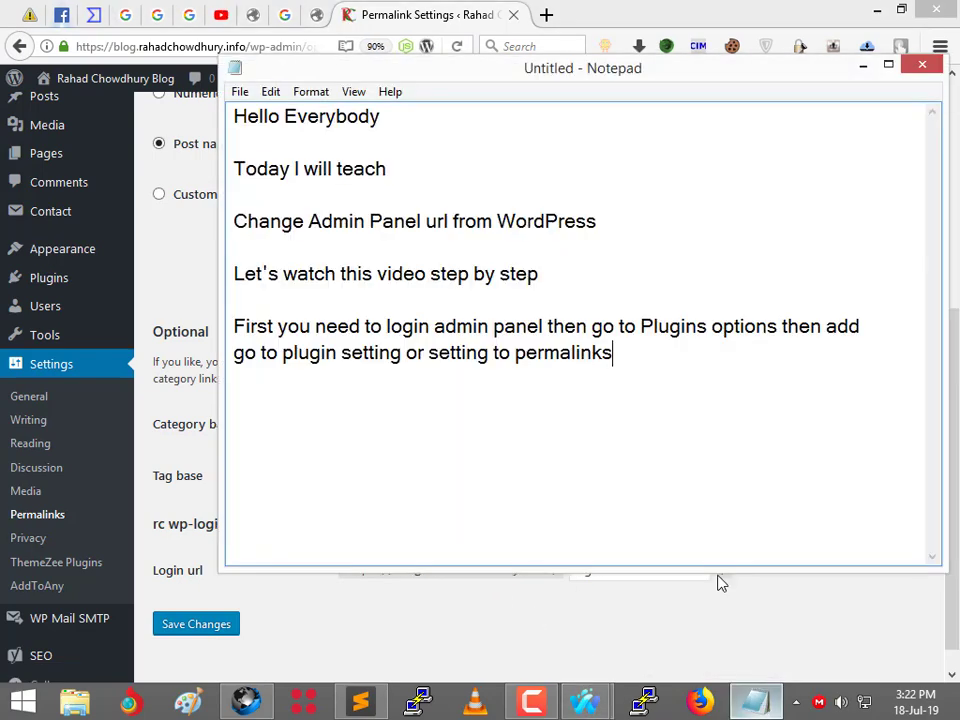
key("Return")
type("then ")
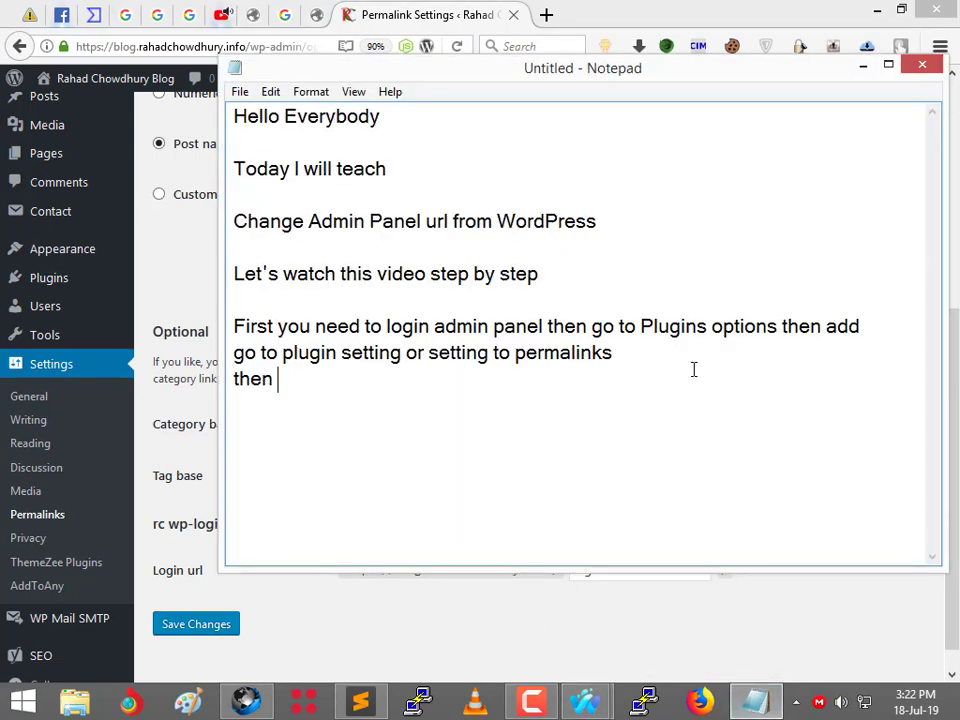
type("scroll your")
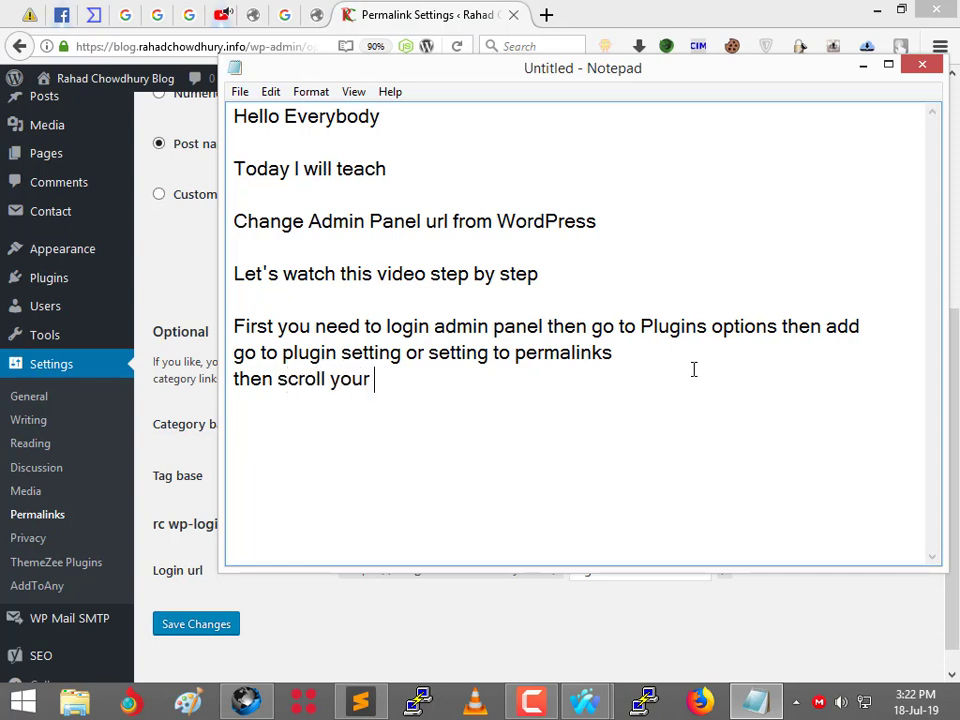
type(" mouse")
key("Return")
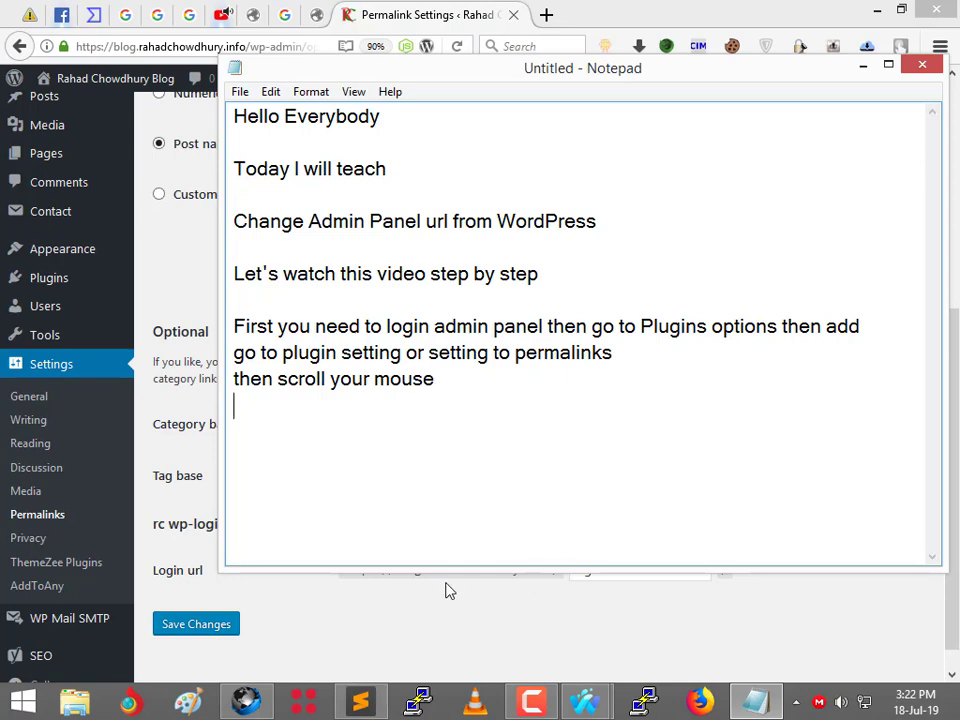
Set the Login url in the rc wp-login.php section of WordPress's Permalink Settings to whoami and save the changes.
left_click(443, 645)
left_click_drag(166, 575, 181, 548)
left_click_drag(263, 522, 150, 531)
left_click(240, 557)
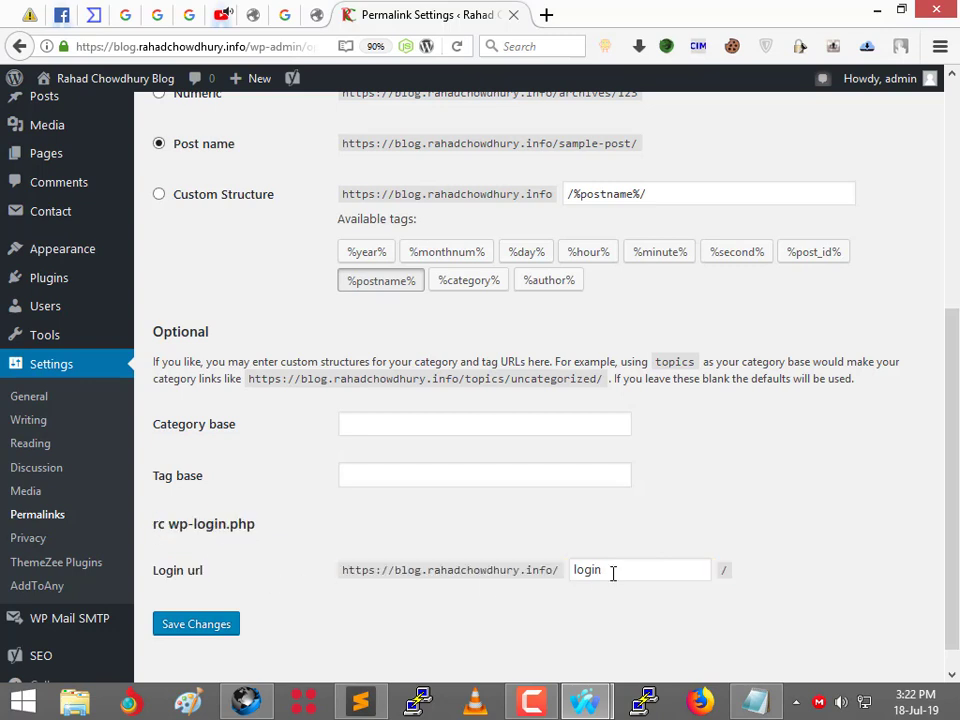
left_click_drag(613, 572, 418, 580)
left_click_drag(735, 571, 698, 562)
double_click(618, 564)
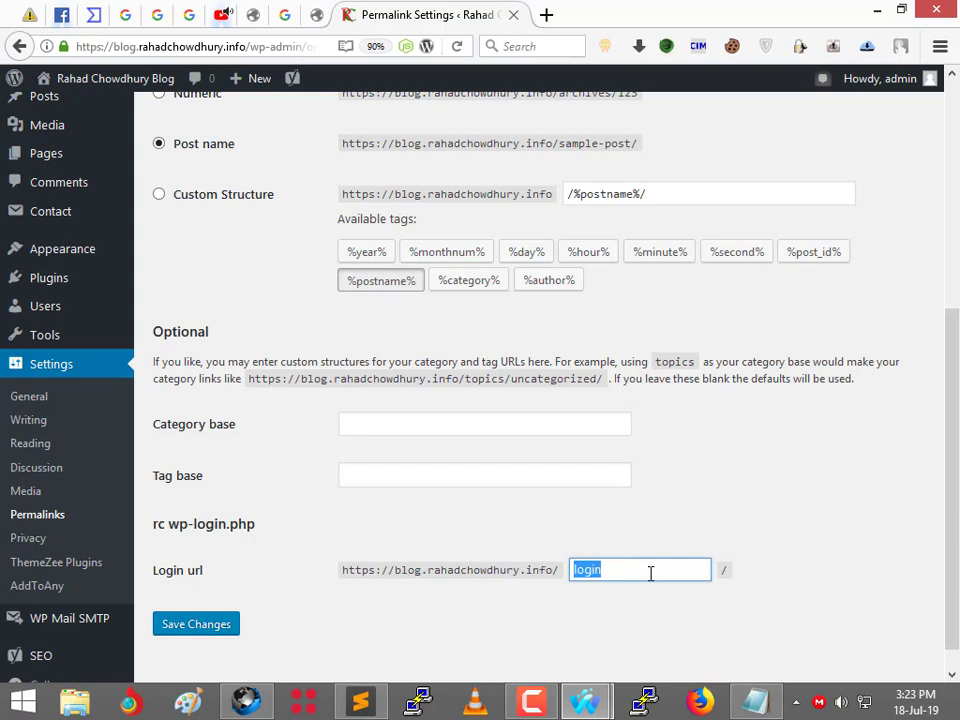
type("whoami")
left_click(180, 621)
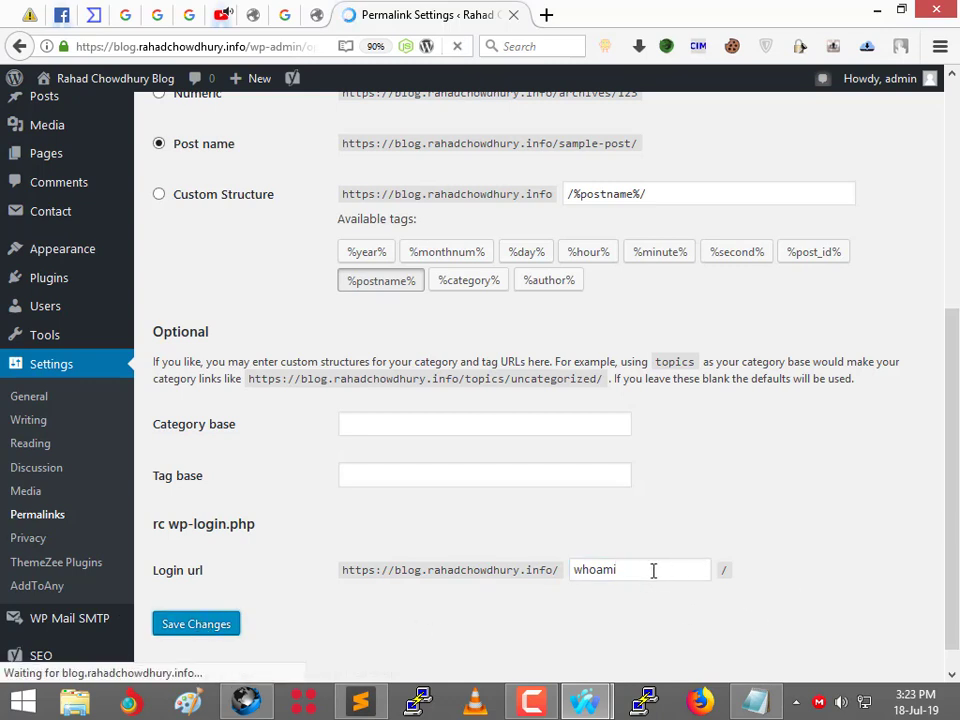
Go back to the Permalink Settings page, then add the line 'I just use my admin panel name is "whoami" now check' to the Notepad notes.
left_click_drag(651, 570, 514, 568)
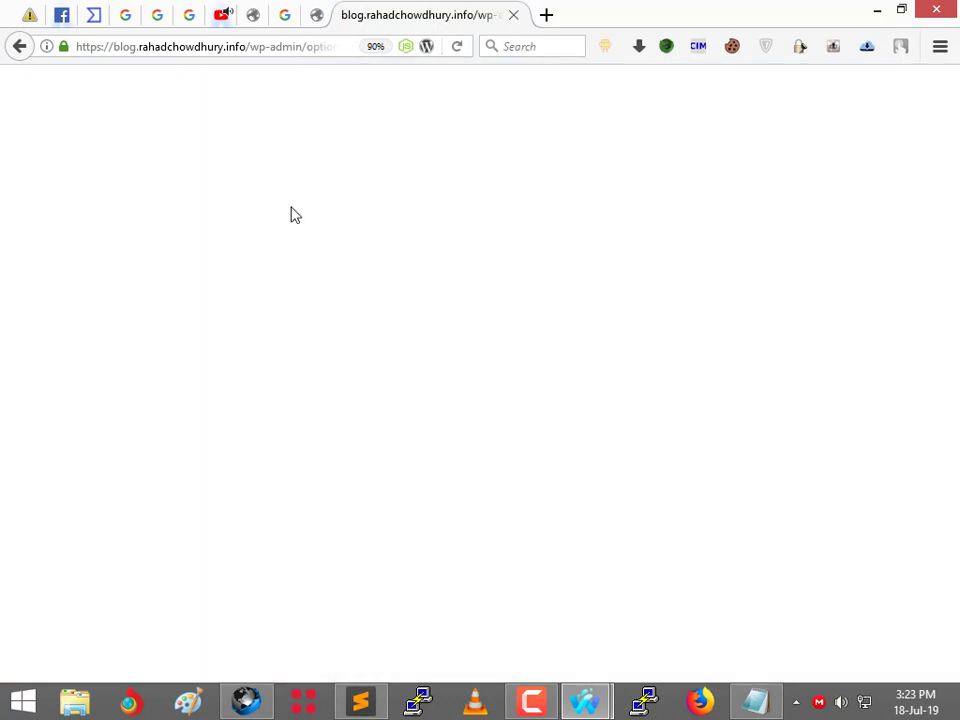
left_click(20, 46)
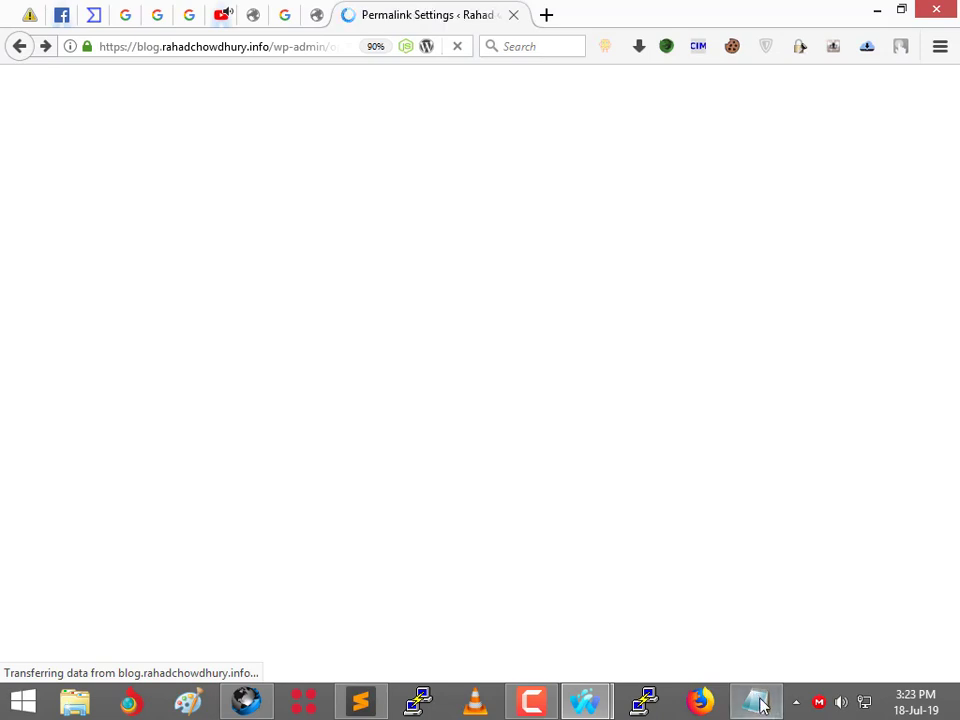
left_click(758, 701)
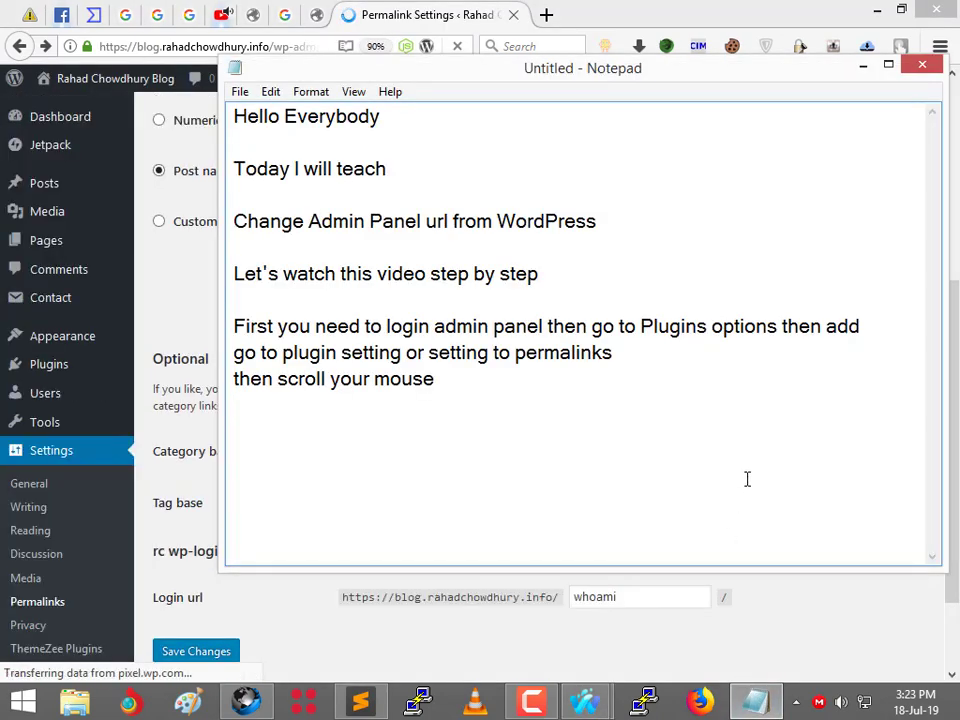
type("I just y")
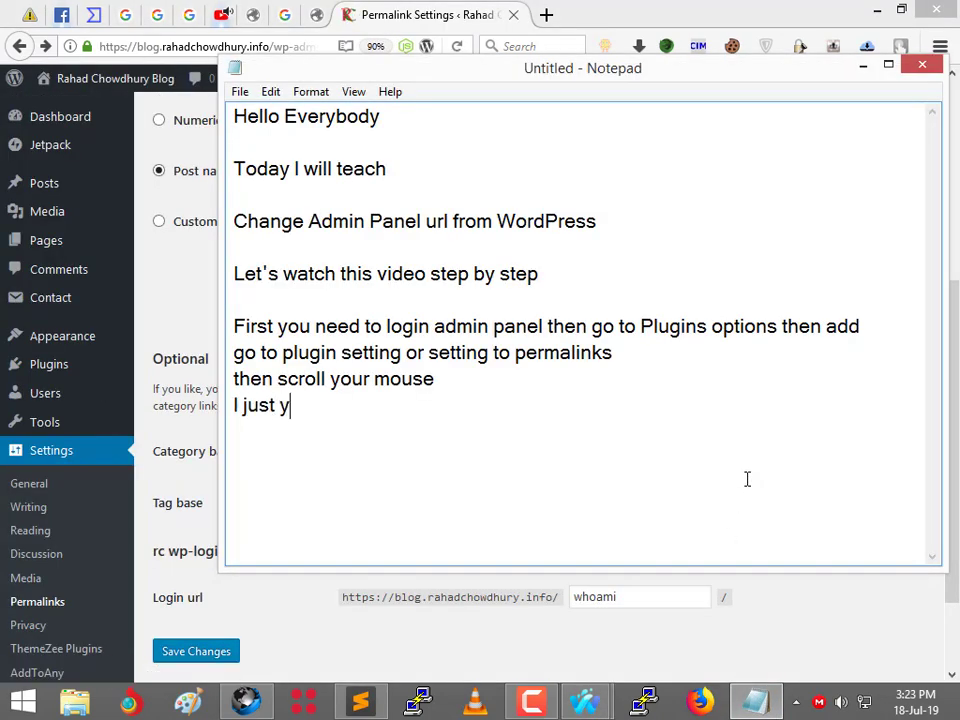
type("our")
key("BackSpace")
key("BackSpace")
type("use my a")
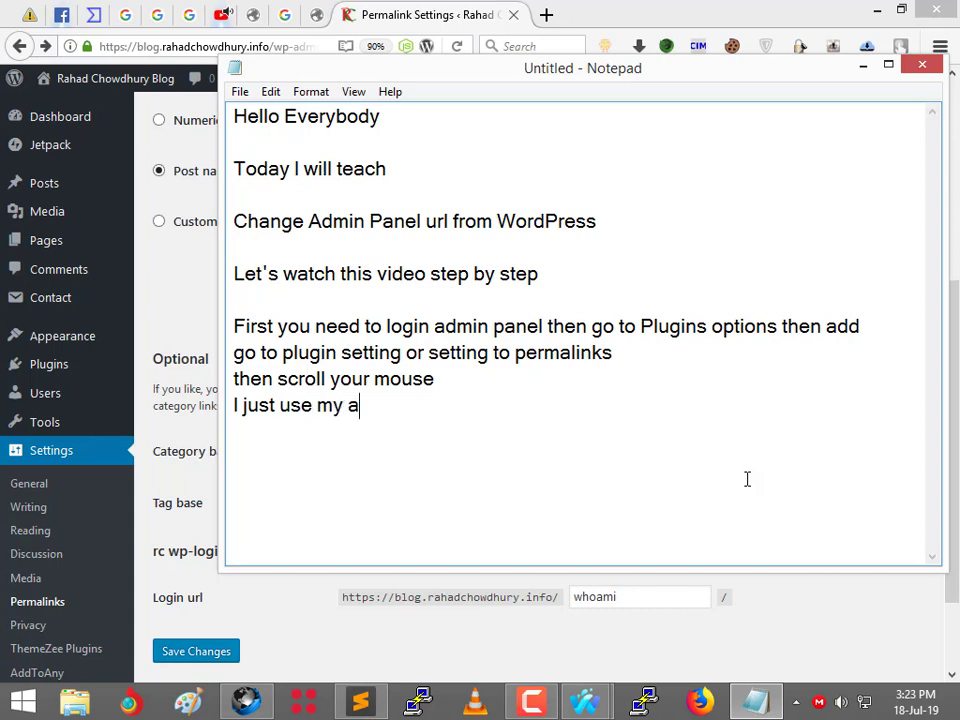
type("dmin panel n")
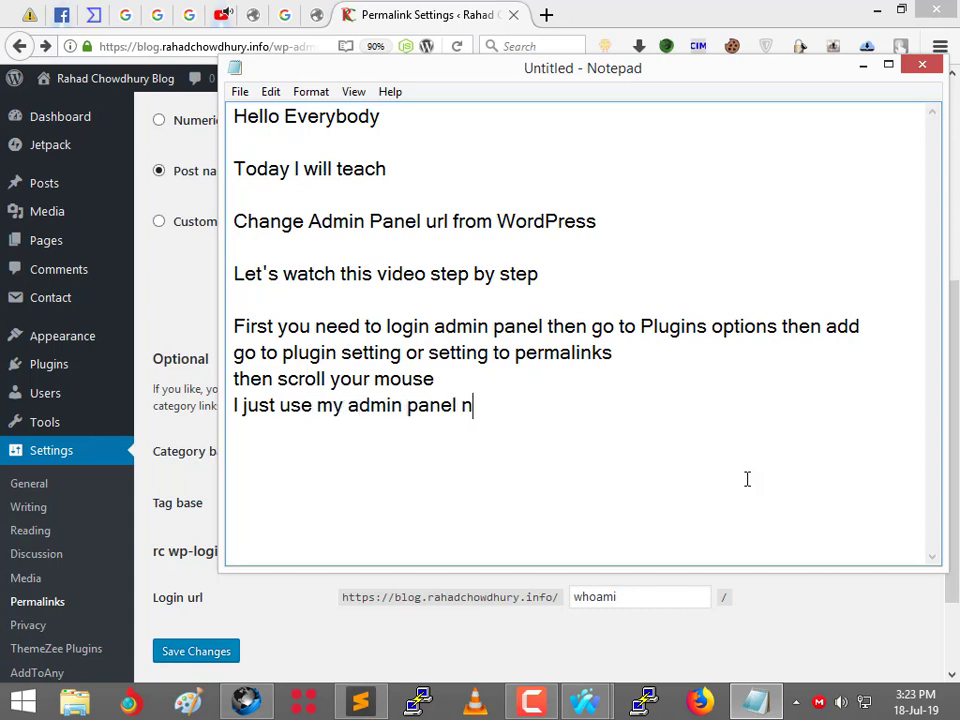
type("ame is whoami")
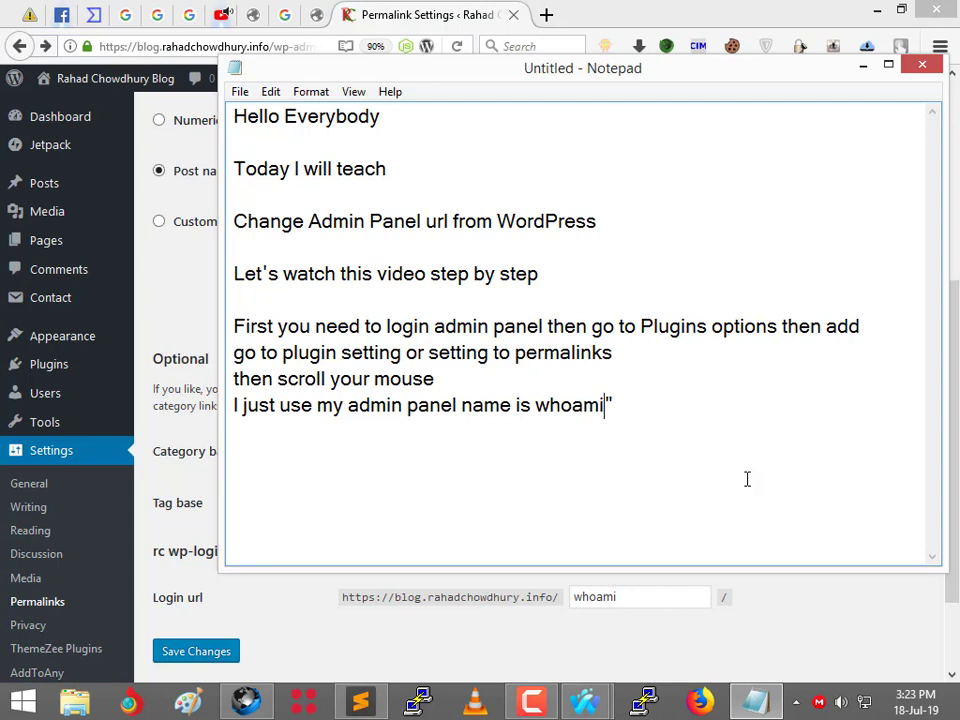
type("\"")
key("End")
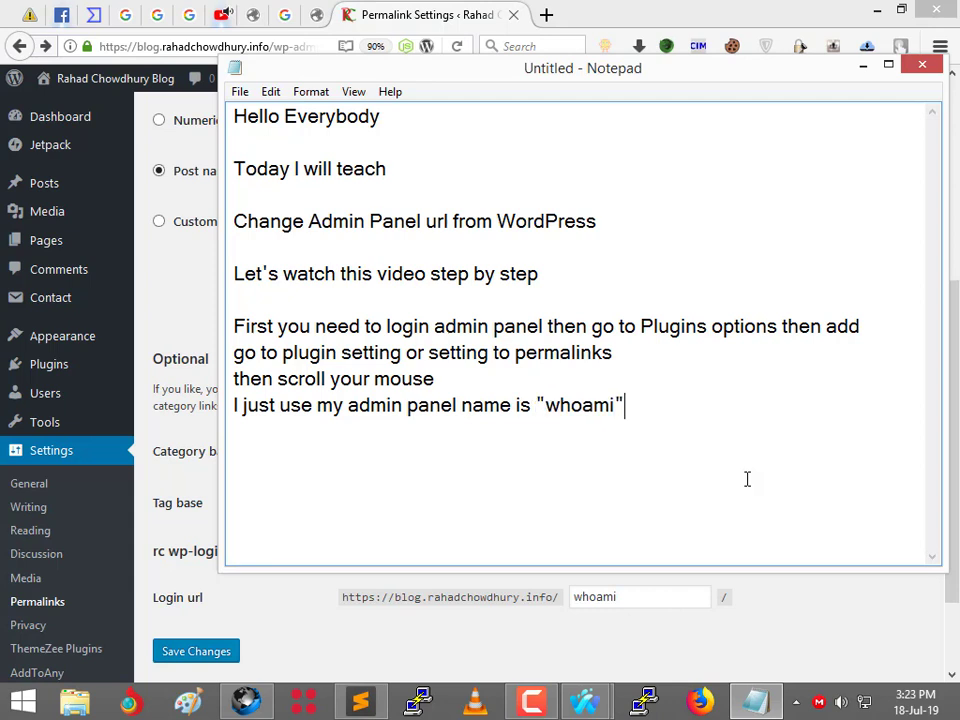
type("now check")
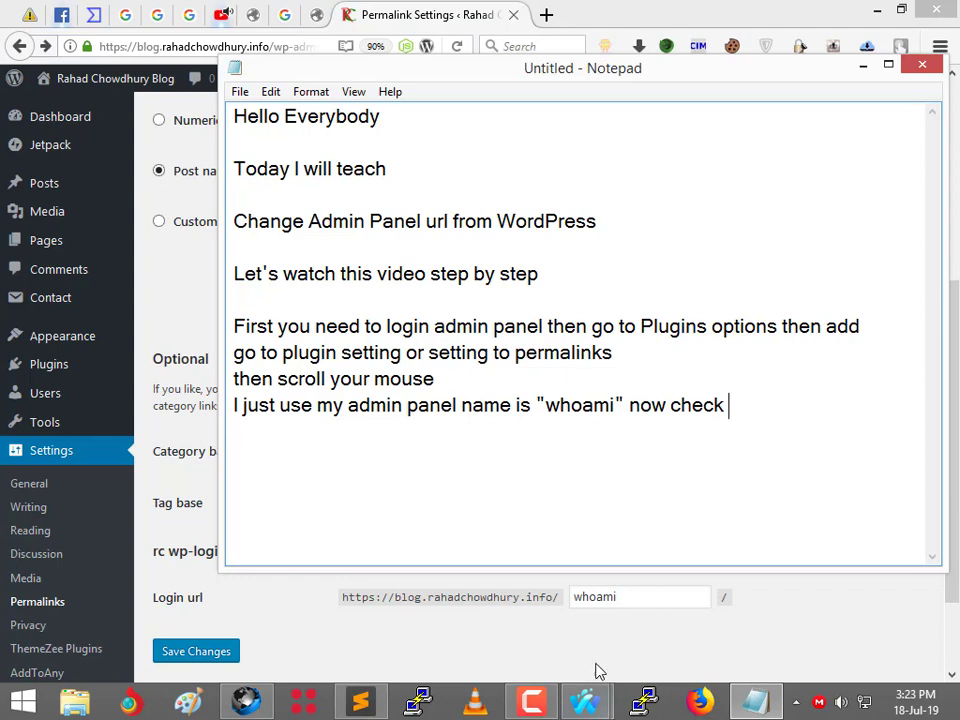
Switch to the private browser window and load the blog's wp-admin address in place of the rc-hide-login-wp page.
left_click(585, 703)
mouse_move(585, 700)
left_click(648, 628)
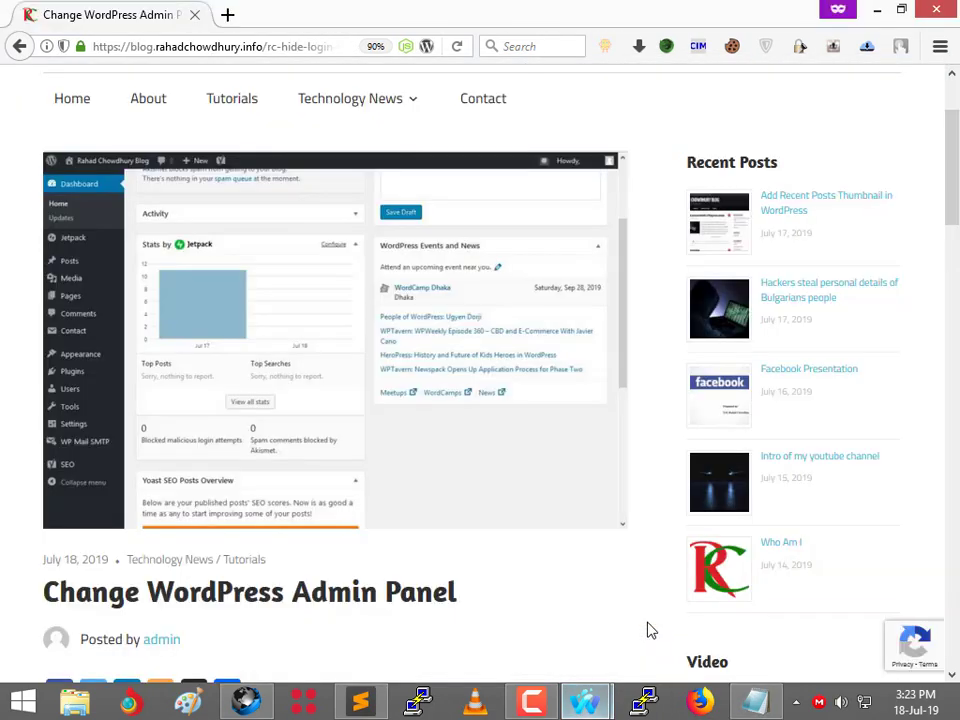
left_click_drag(264, 46, 922, 62)
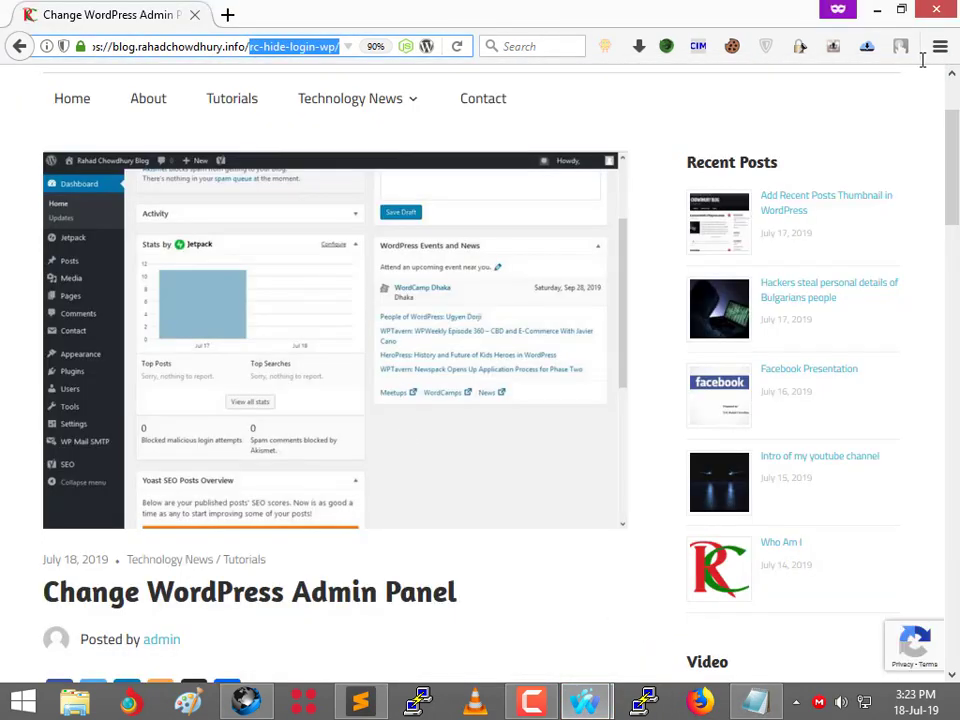
type("wp-admin")
key("Return")
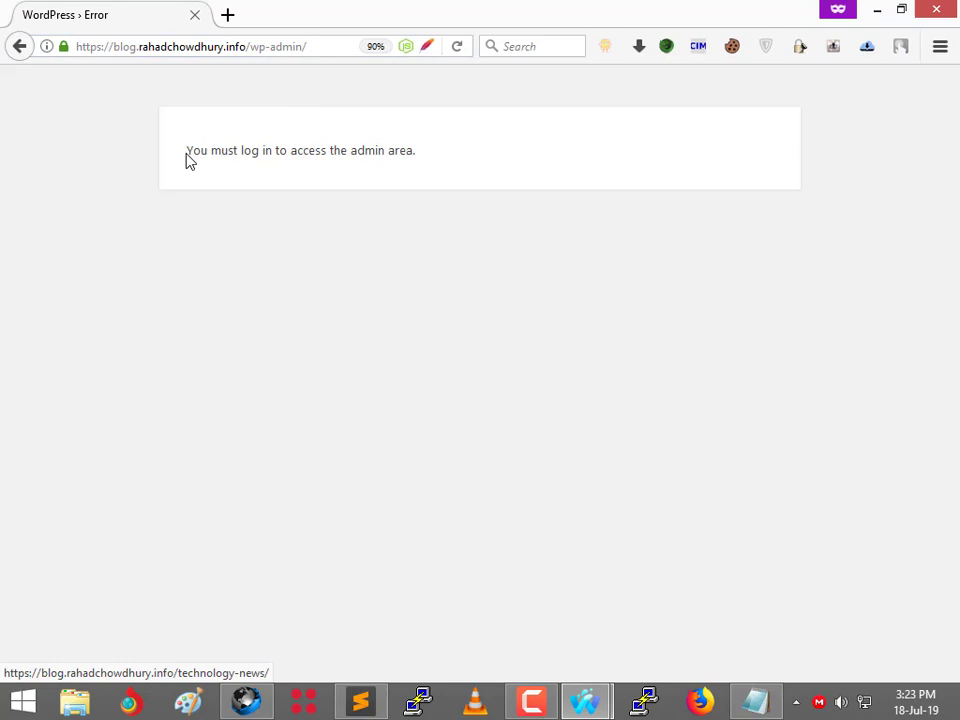
Copy the sentence "You must log in to access the admin area." from the page into the Notepad notes as a new line.
left_click_drag(185, 152, 576, 351)
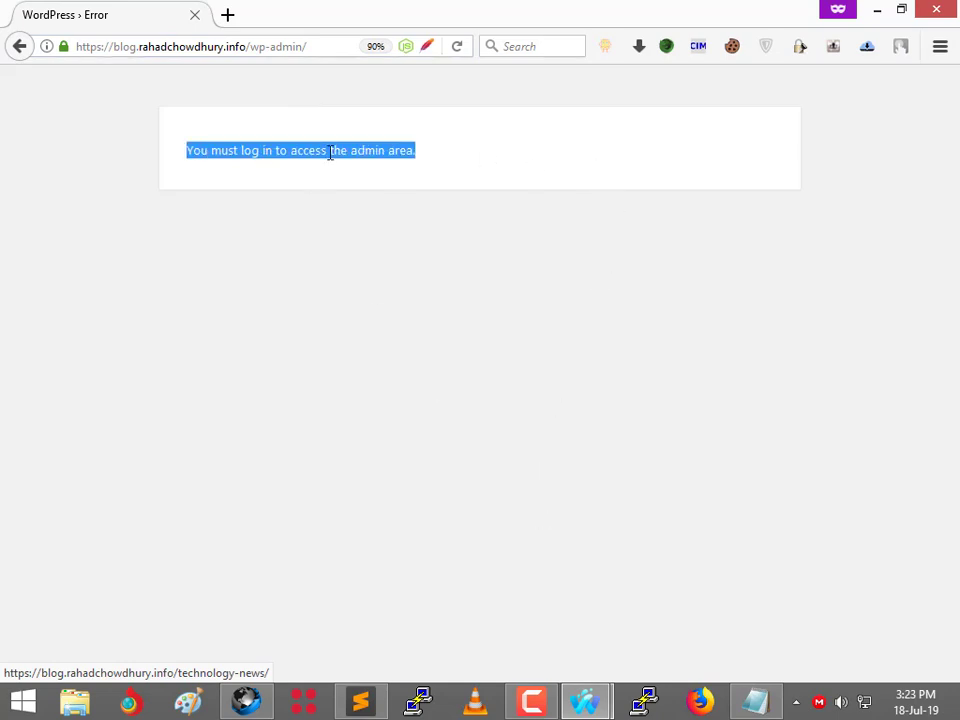
right_click(330, 152)
left_click(378, 166)
left_click(568, 332)
left_click(756, 702)
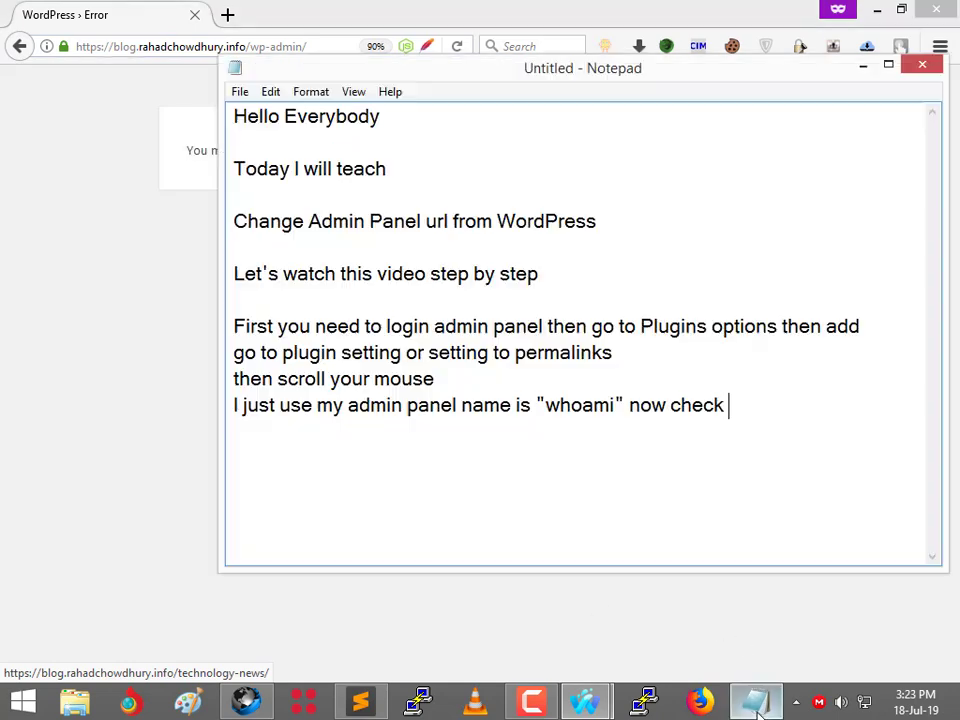
right_click(602, 442)
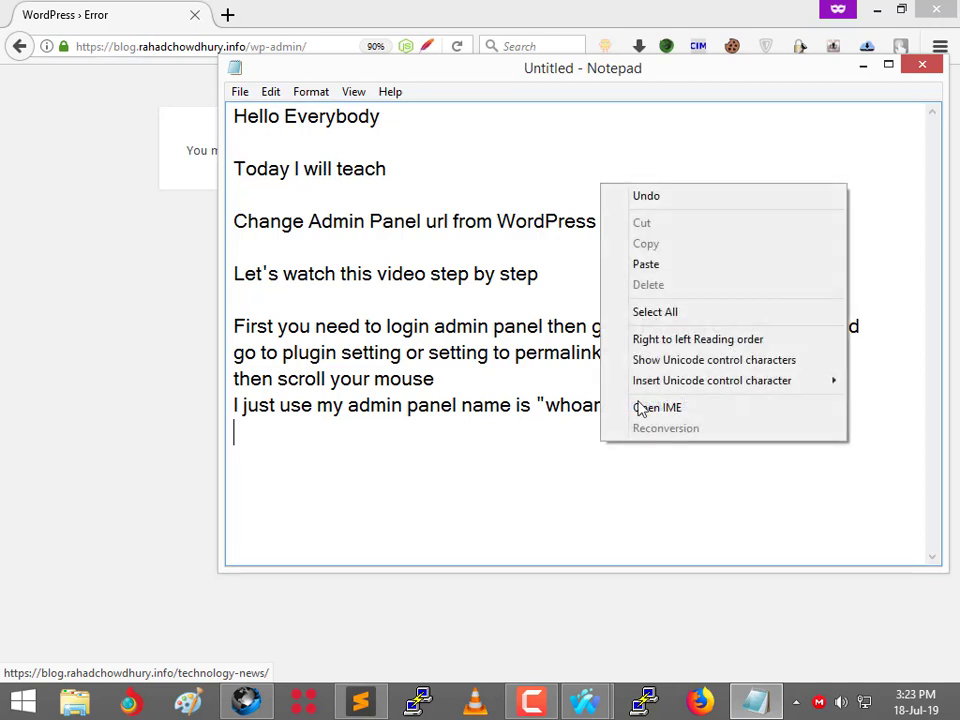
left_click(654, 272)
left_click_drag(234, 431, 606, 435)
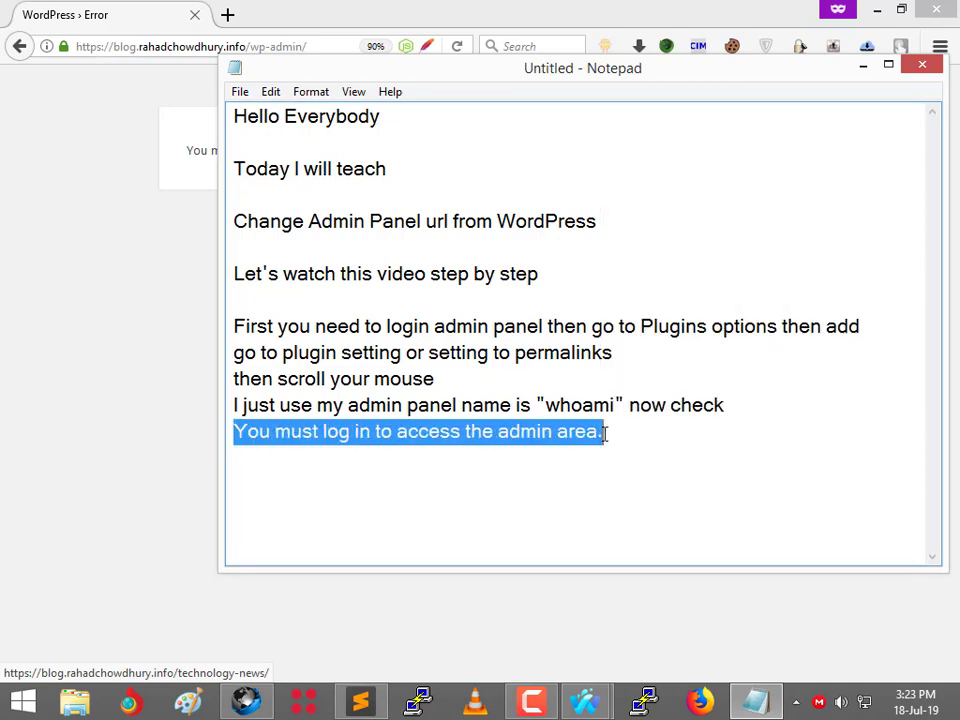
left_click(679, 441)
Add the line "now use wp-login.php" at the end of the notes.
type("n")
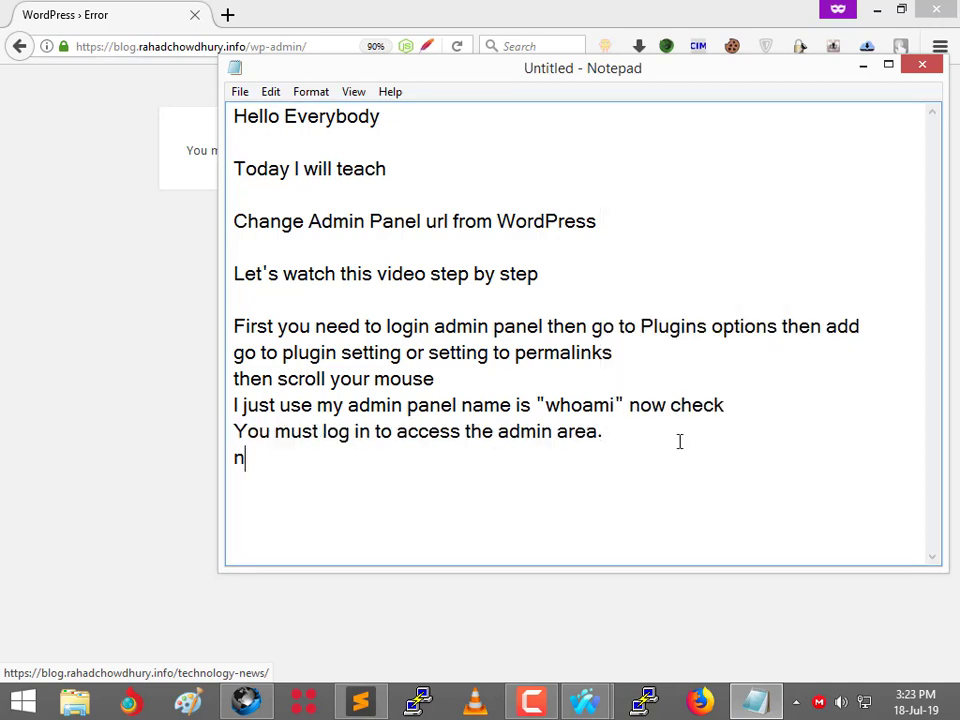
type("ow check")
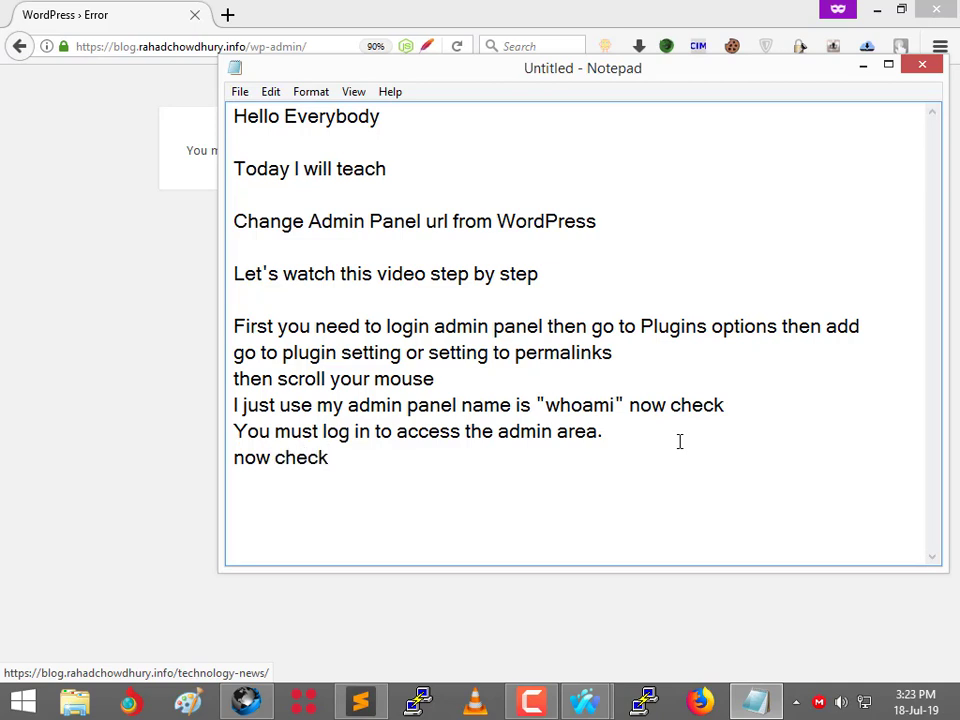
type(" use")
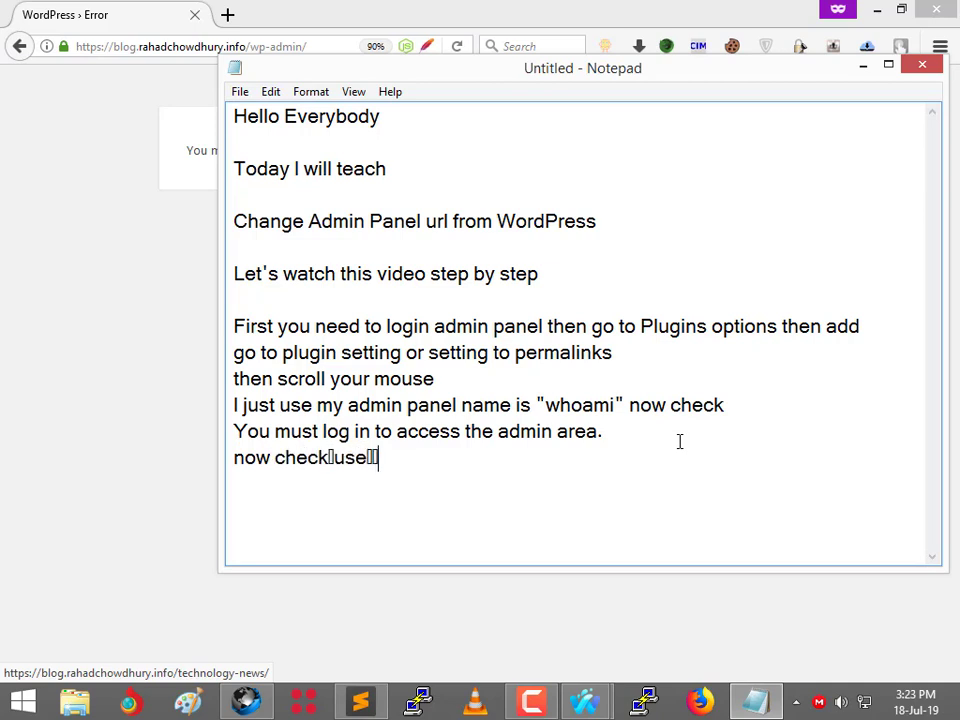
key("BackSpace")
key("BackSpace")
key("BackSpace")
key("BackSpace")
key("BackSpace")
key("BackSpace")
key("BackSpace")
key("BackSpace")
type("us")
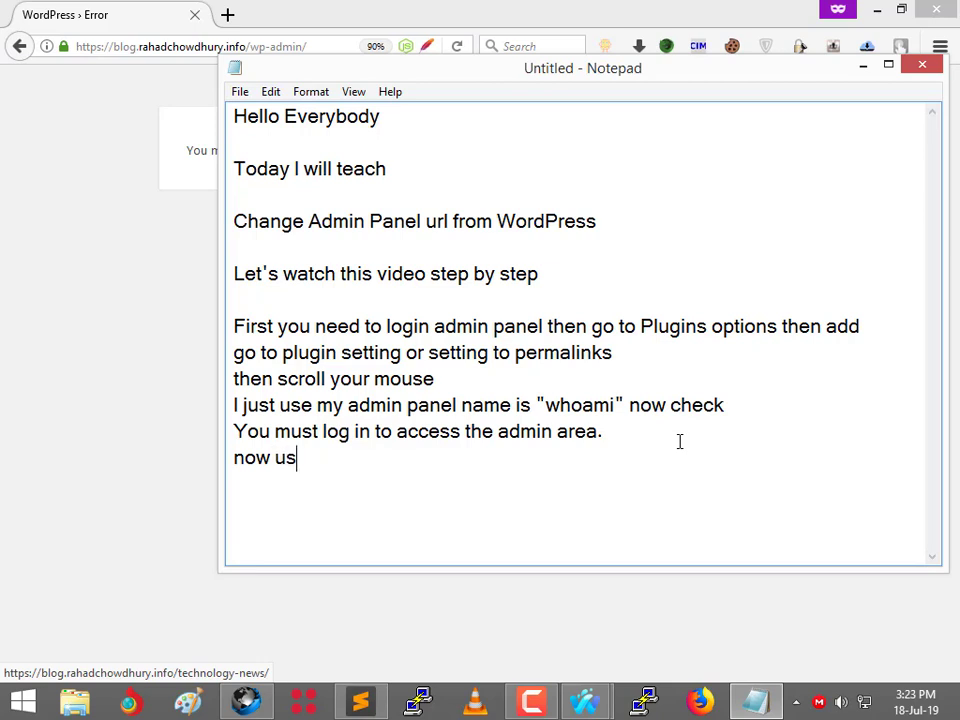
type("e wp-lo")
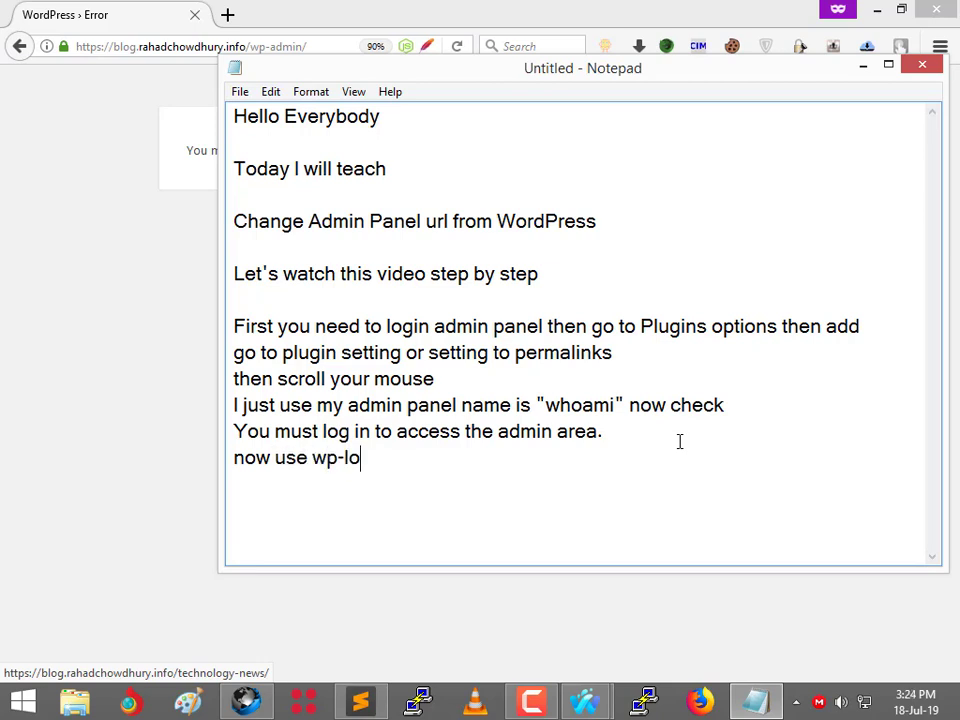
type("gin.php")
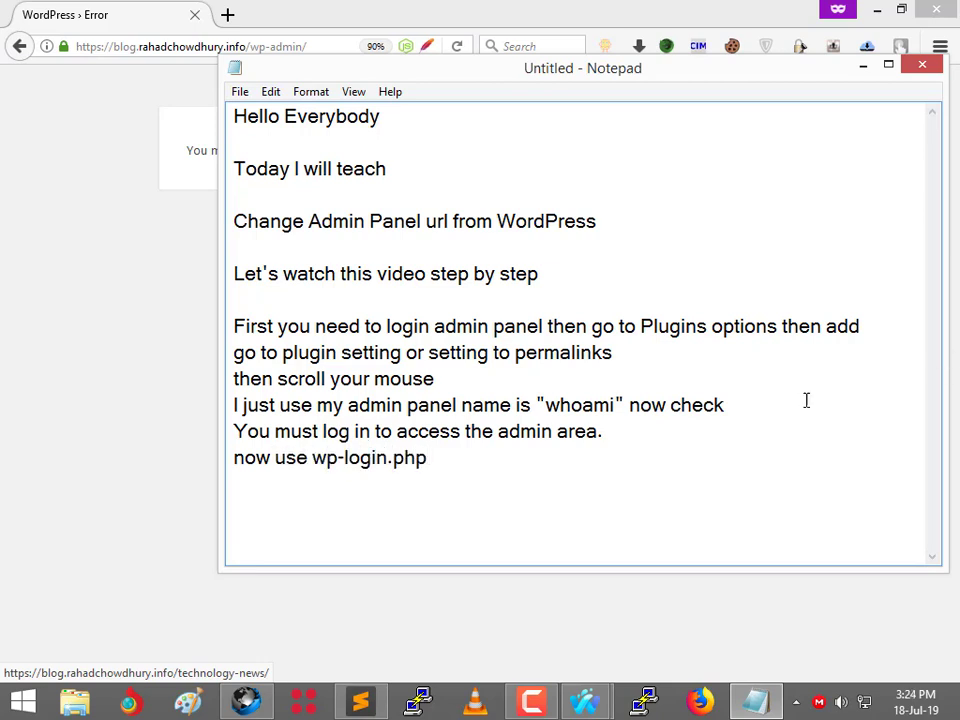
Copy wp-login.php from the notes and load it in the private browser window in place of wp-admin in the blog's address.
left_click(318, 455, "shift")
right_click(330, 457)
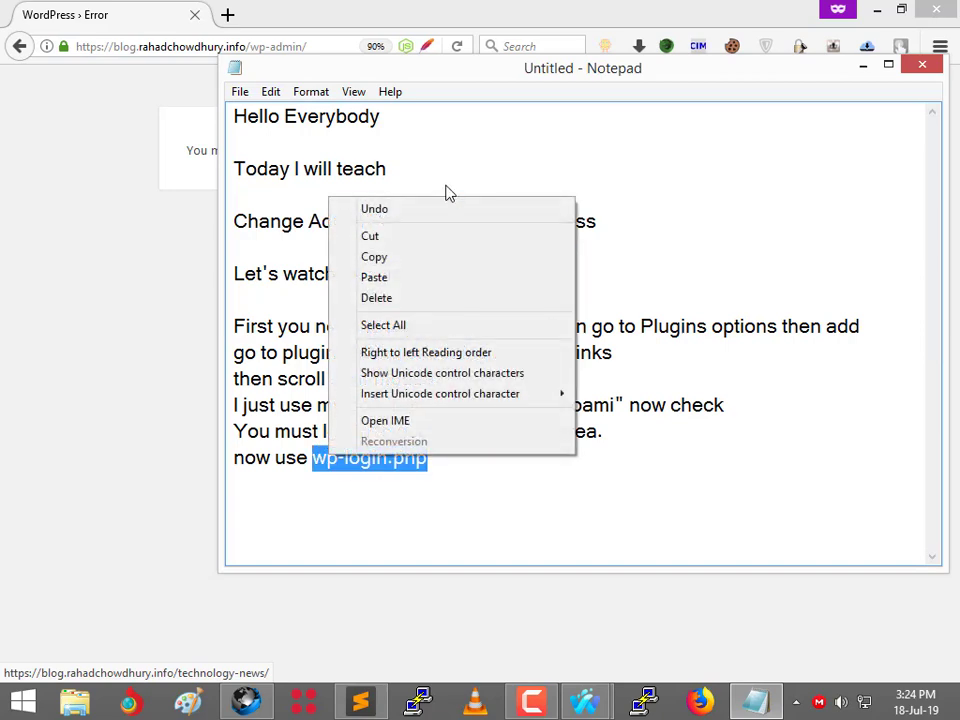
left_click(420, 264)
key("alt+Tab")
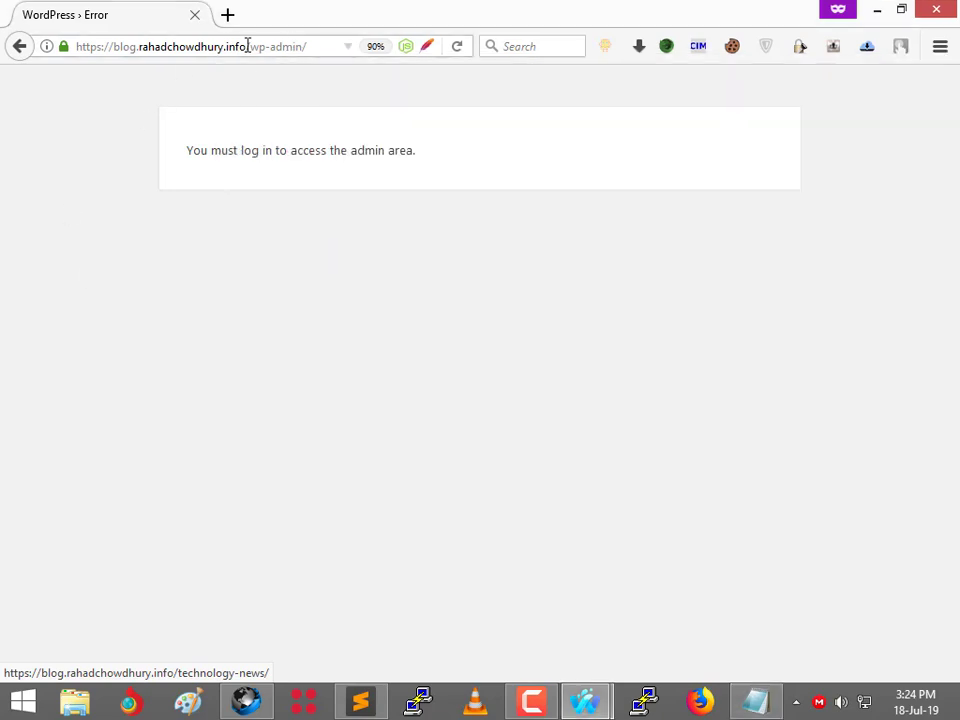
left_click_drag(248, 46, 330, 43)
left_click(246, 47)
left_click_drag(246, 47, 305, 45)
right_click(305, 40)
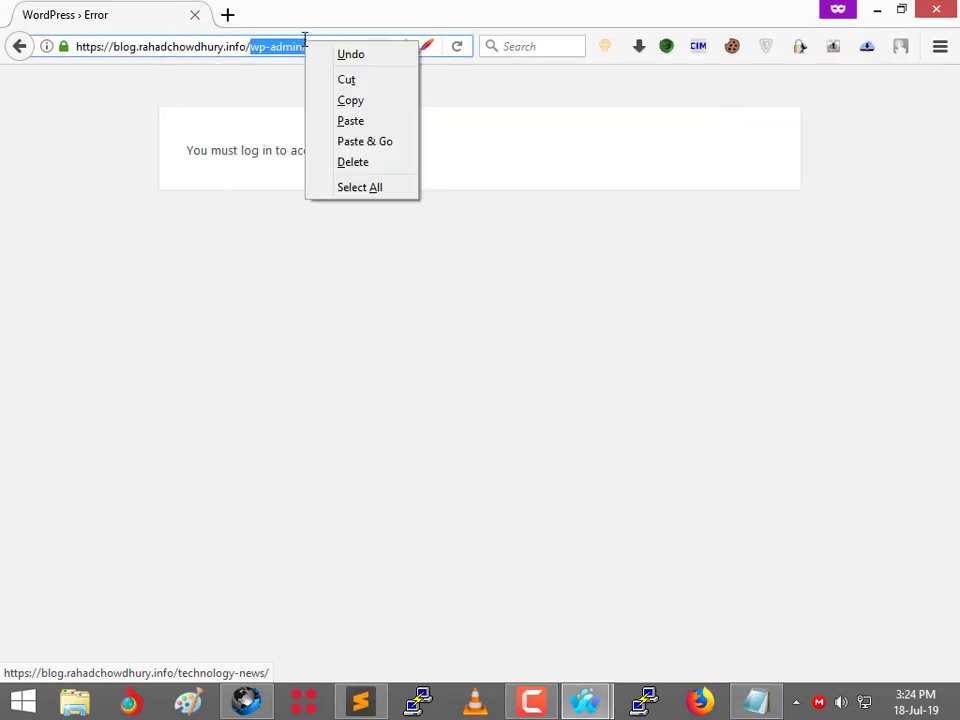
left_click(379, 138)
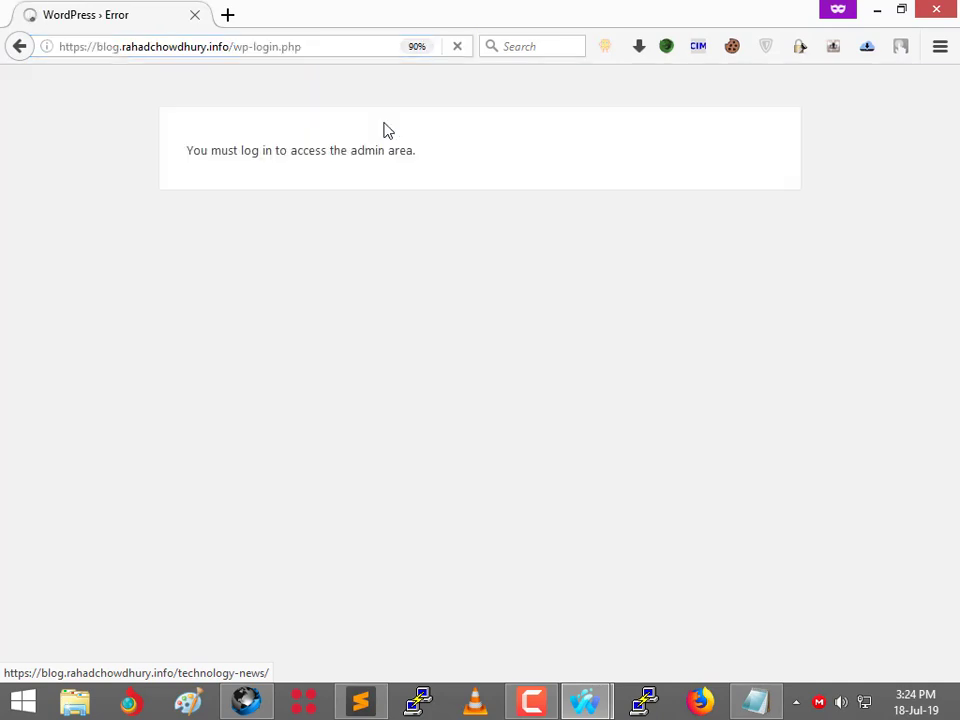